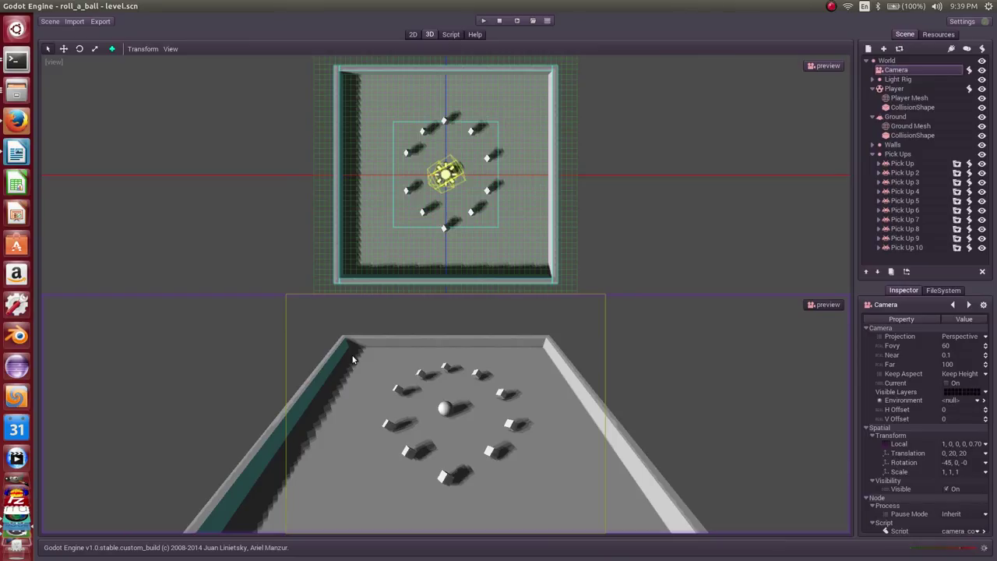
Collapse the Player, Ground and Pick Ups branches and select the World root node
click(873, 88)
click(873, 97)
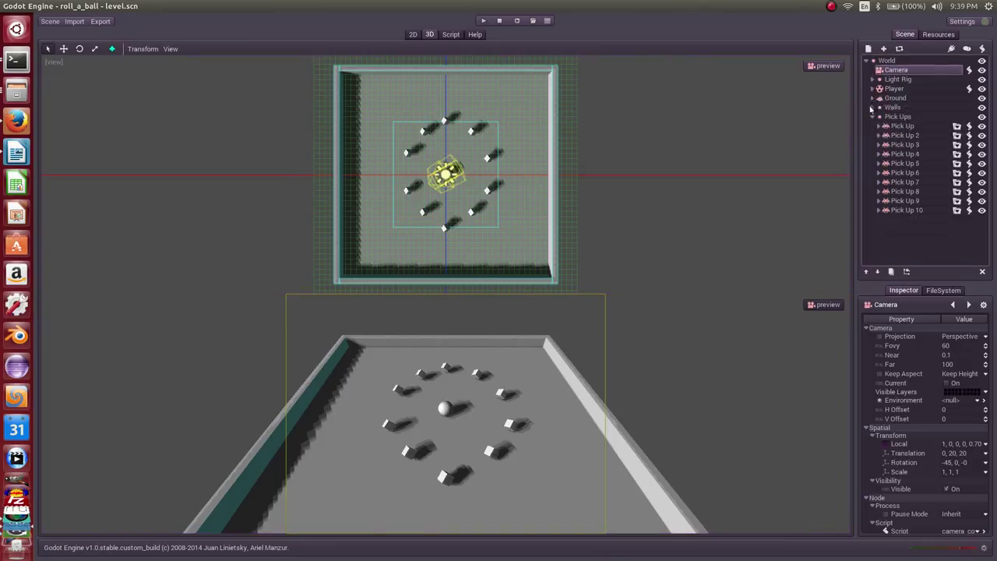
click(873, 117)
click(880, 62)
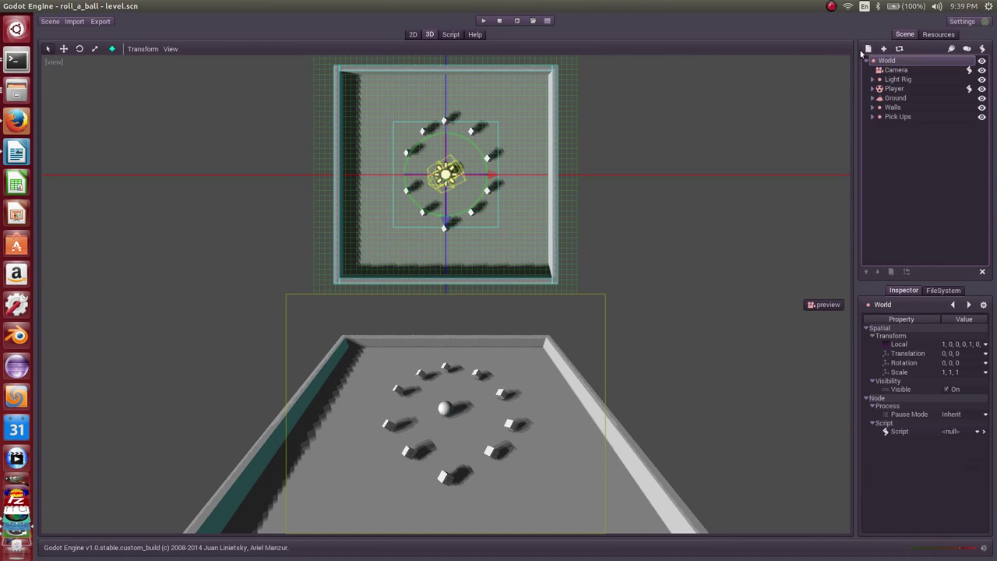
Search 'Label' in Create New Node and create a Label child under World
click(867, 50)
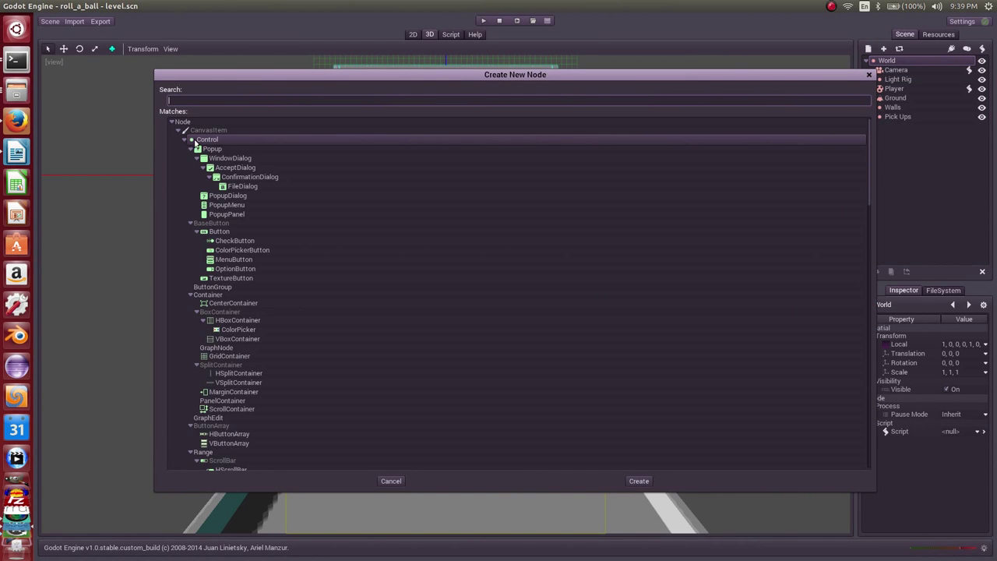
text(Leb)
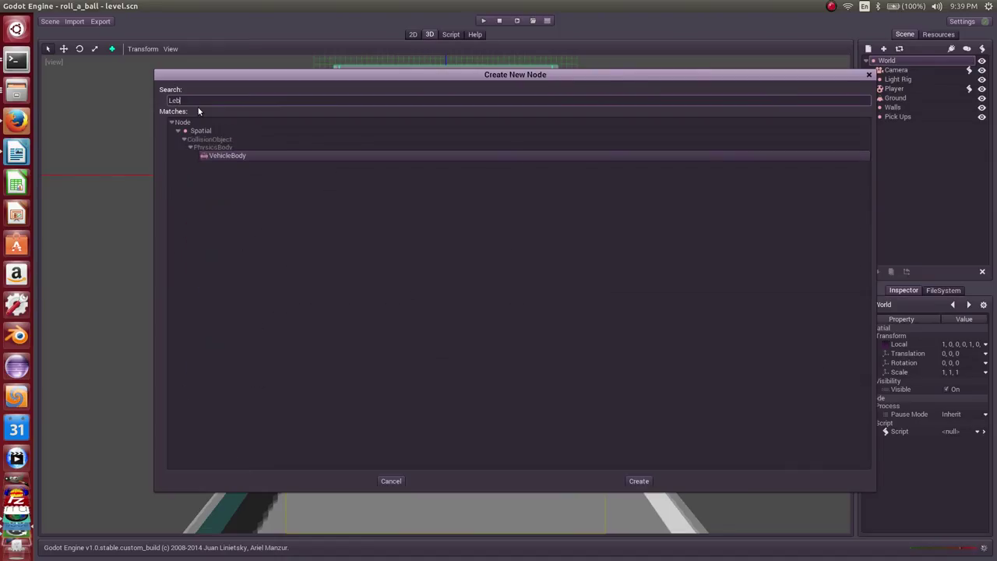
key(BackSpace)
key(BackSpace)
text(ab)
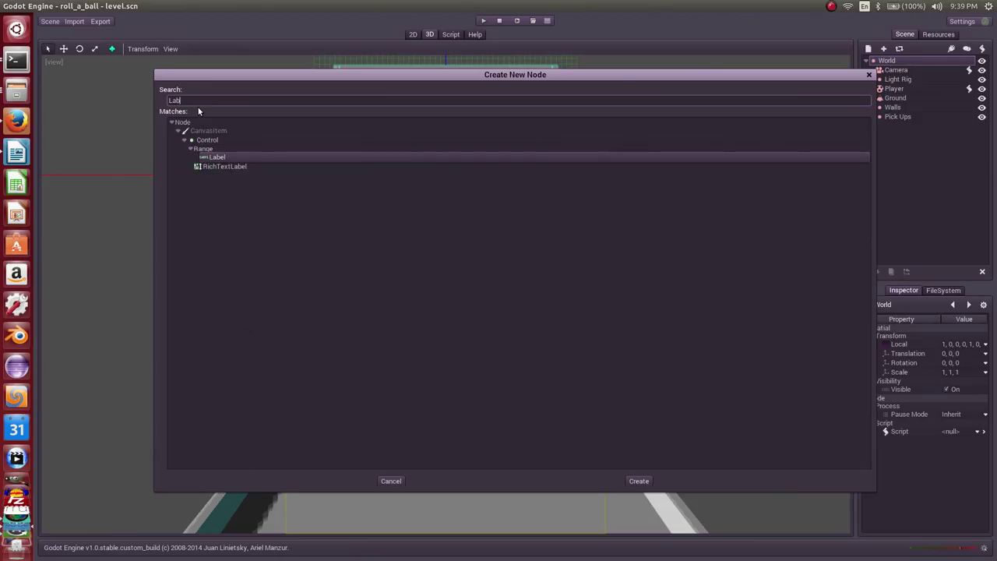
click(635, 483)
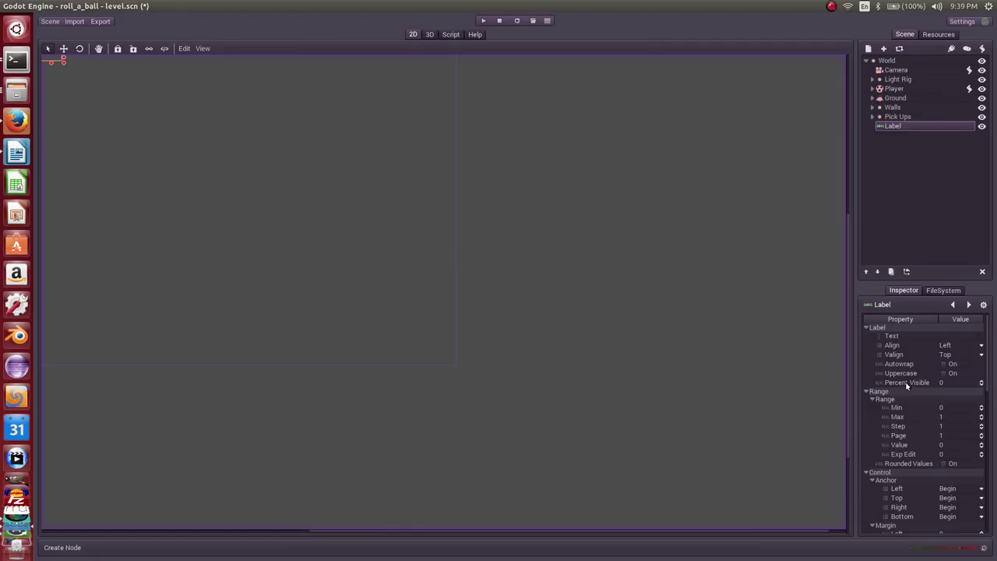
Set the Label's Left and Top margins to 60 in the Inspector
scroll(912, 421, down, 1)
scroll(902, 424, down, 2)
scroll(900, 421, down, 3)
scroll(896, 421, up, 1)
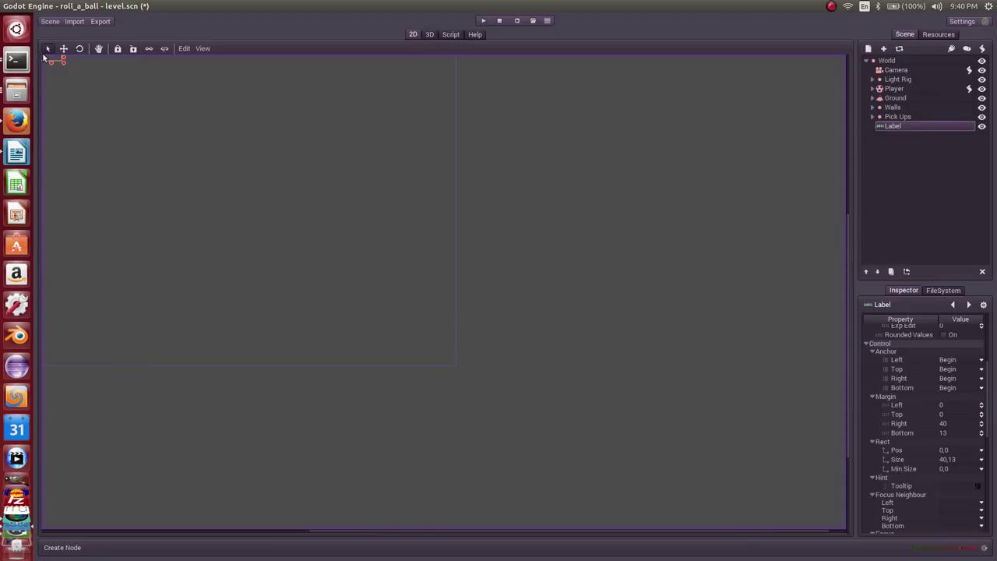
click(949, 406)
text(60)
key(Return)
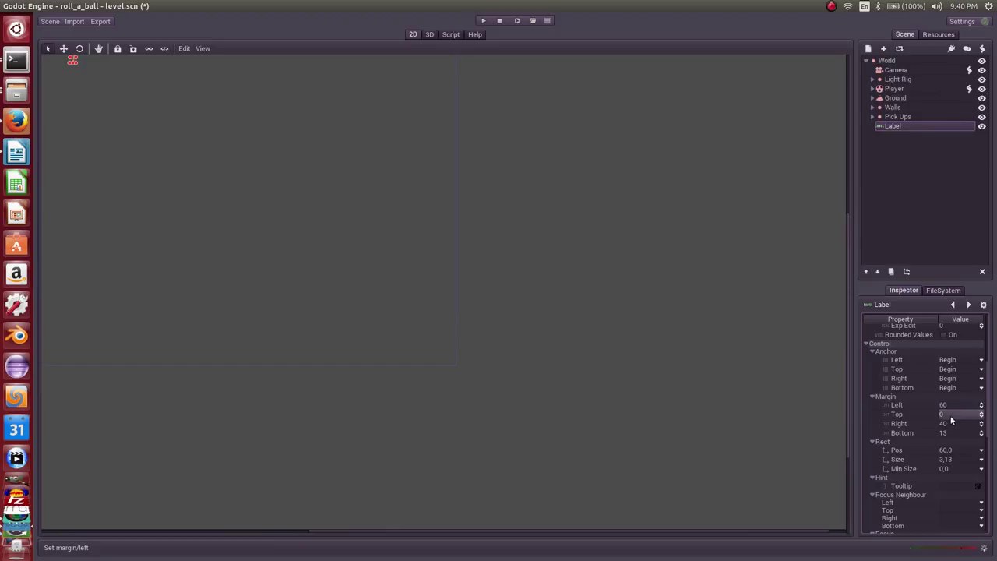
click(950, 415)
text(60)
key(Return)
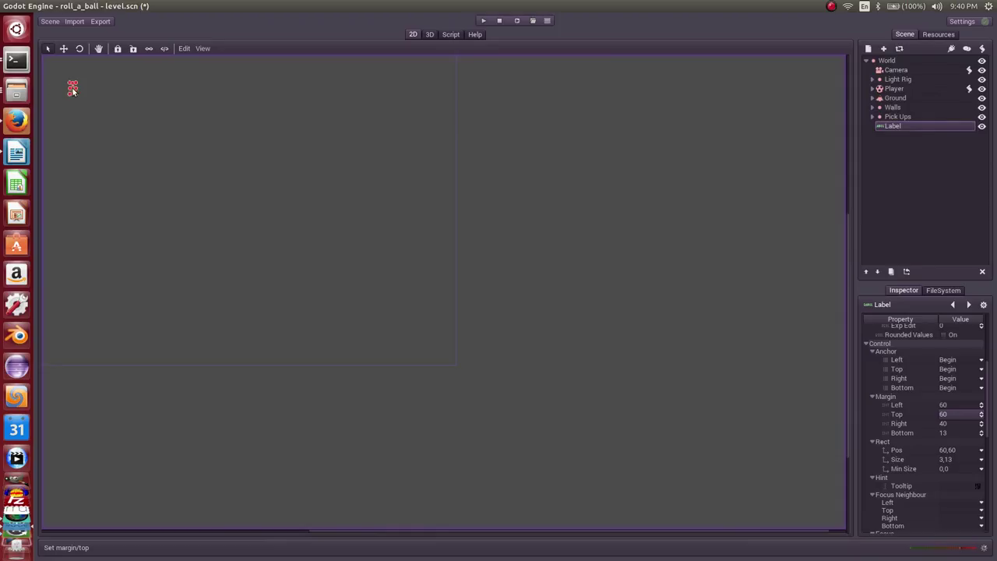
scroll(969, 375, up, 3)
Enter 'COUNT: ??' as the Label's Text in the Inspector
click(960, 337)
text(COUNT:)
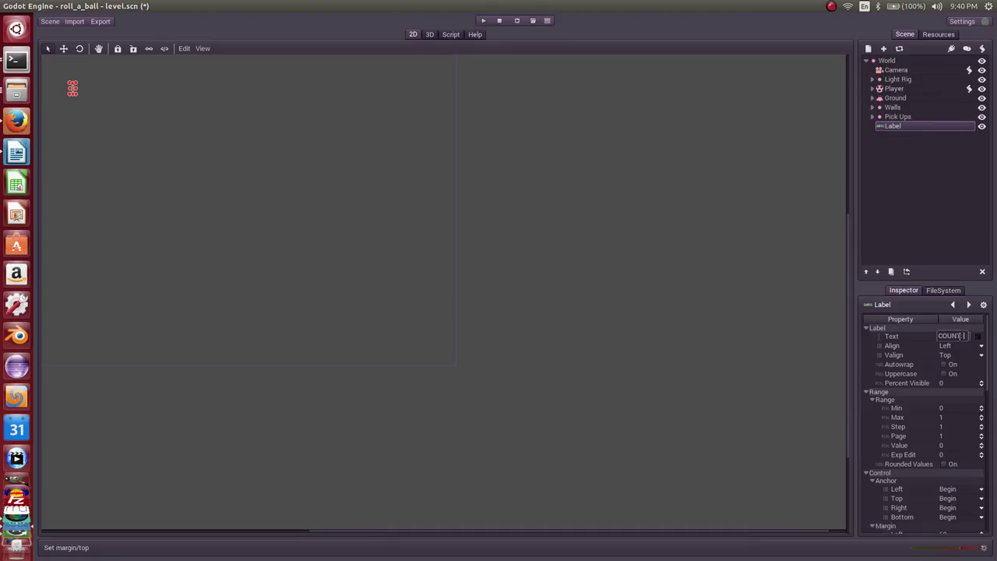
text( ??)
key(Return)
Open the Player's attached player_control.gd script and look over its contents
click(969, 89)
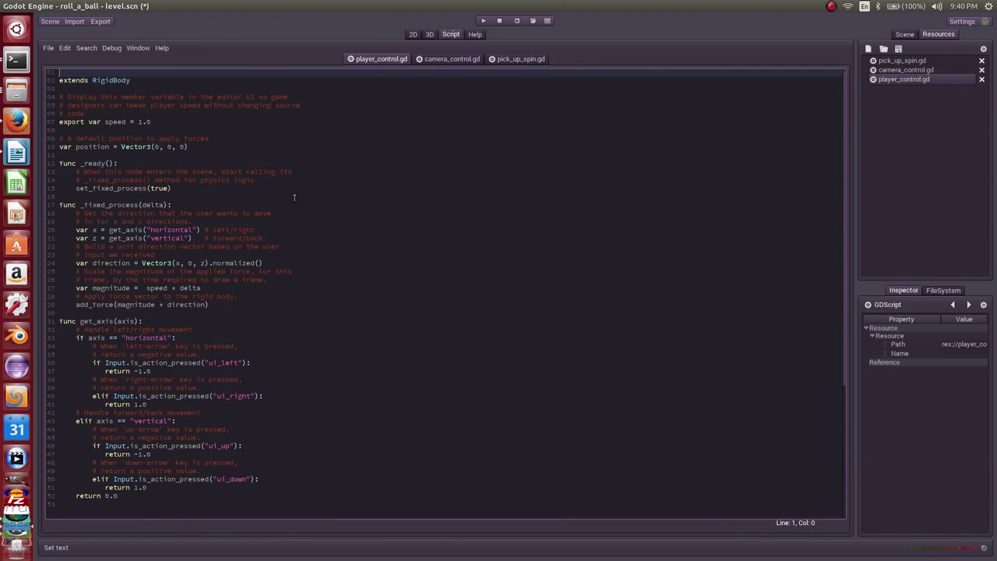
scroll(318, 285, down, 5)
scroll(318, 286, down, 2)
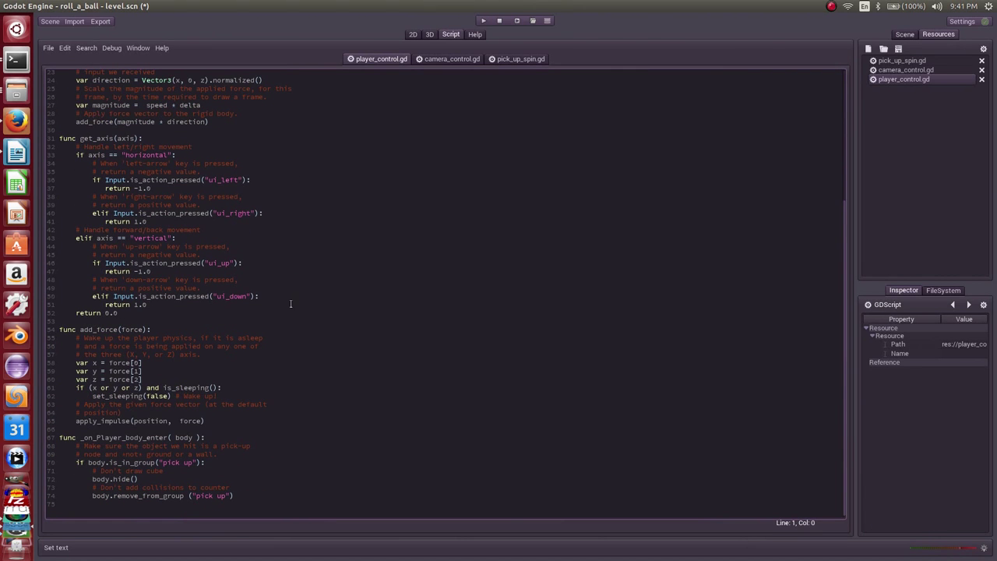
scroll(298, 339, up, 5)
scroll(265, 339, up, 2)
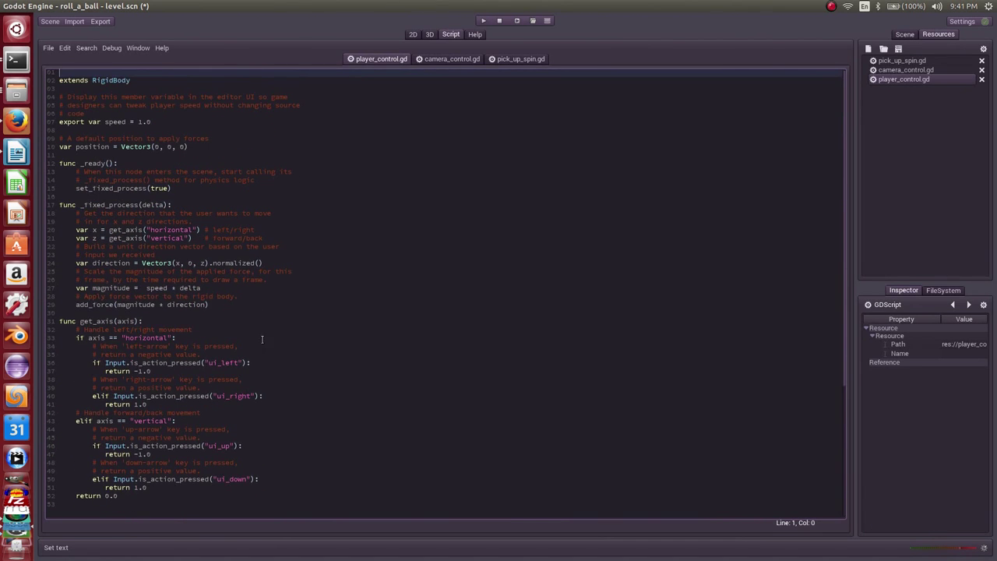
Paste the tutorial's four counter variable lines into the script after line 7
key(alt+Tab)
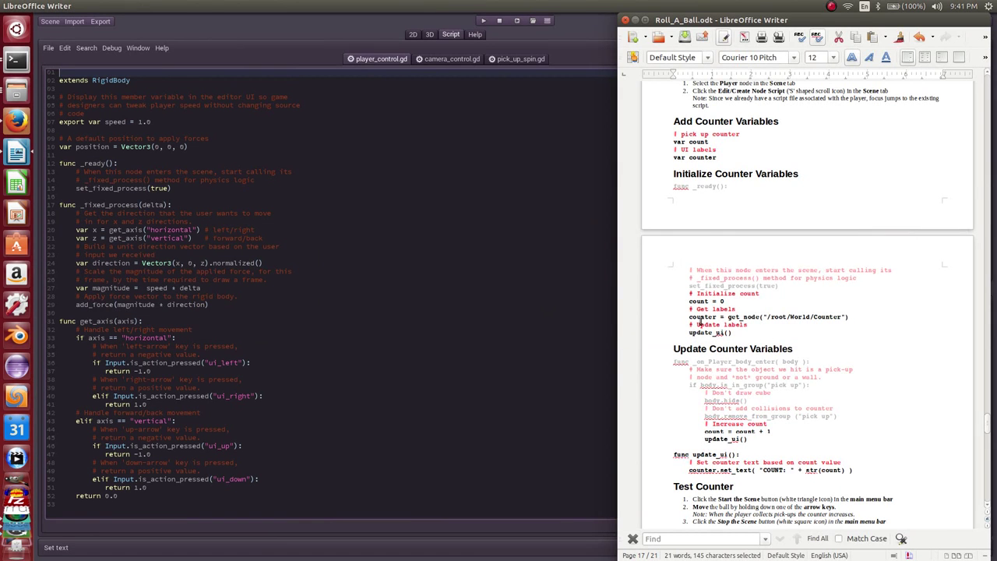
drag(717, 157, 654, 138)
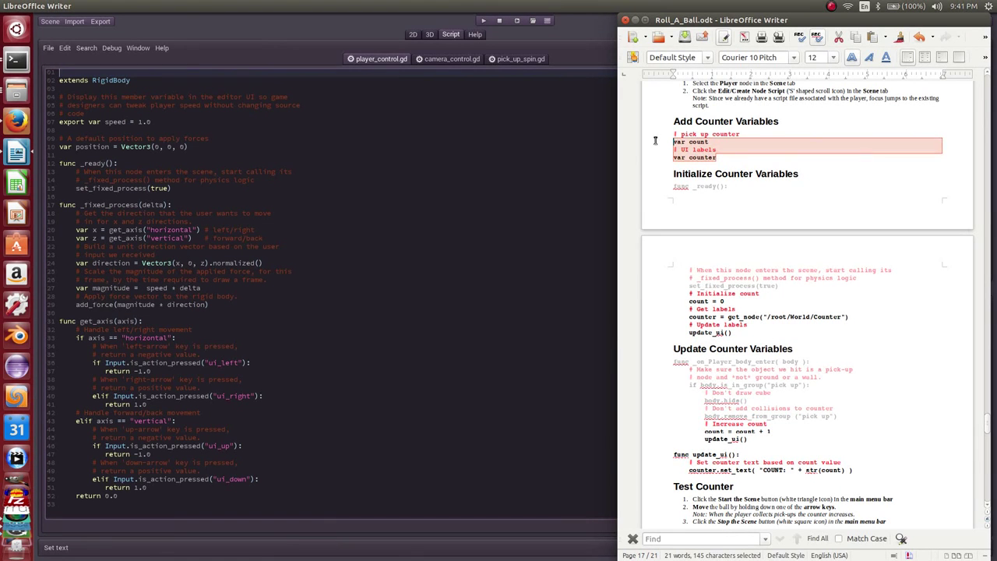
click(108, 165)
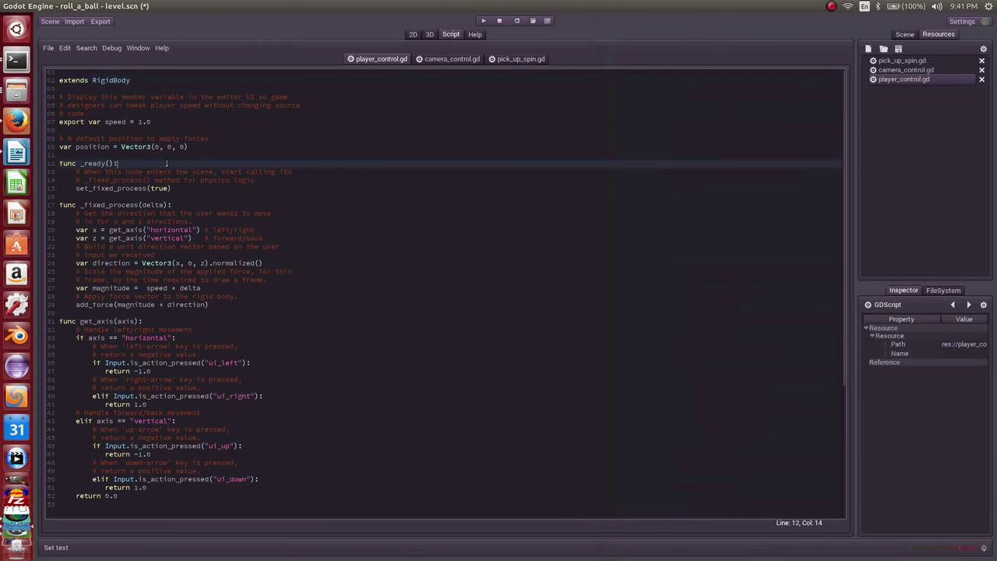
click(130, 122)
key(End)
key(Return)
key(Return)
text(# pick up counter var count # UI labels var counter)
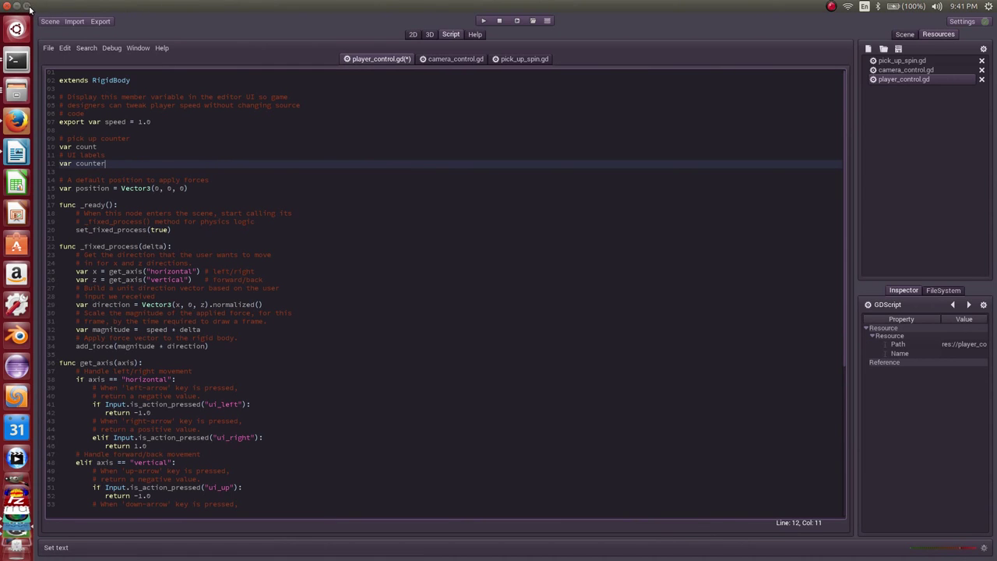
Resize Godot beside the tutorial and highlight the new count and counter variables
click(33, 11)
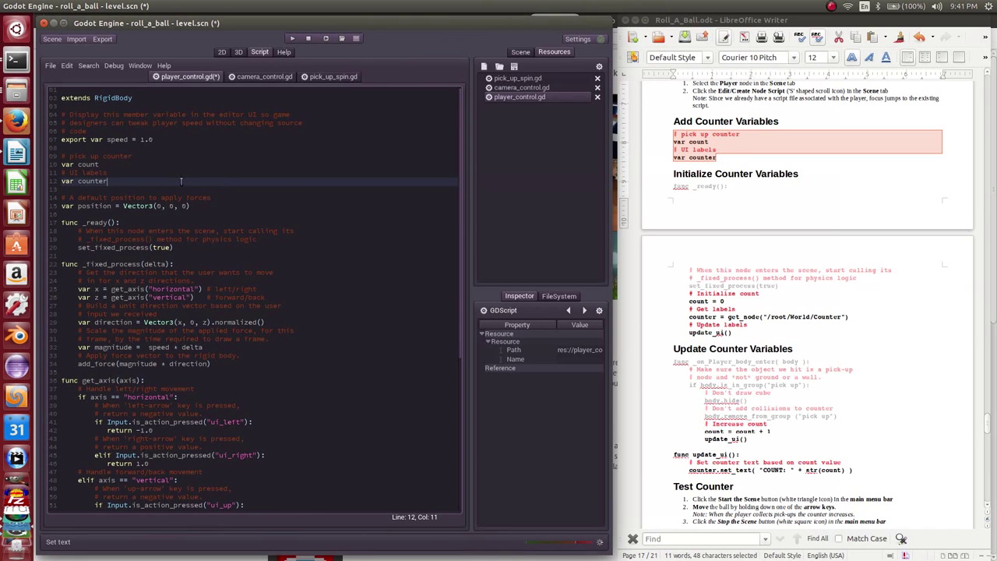
click(92, 164)
drag(62, 164, 99, 164)
double_click(88, 164)
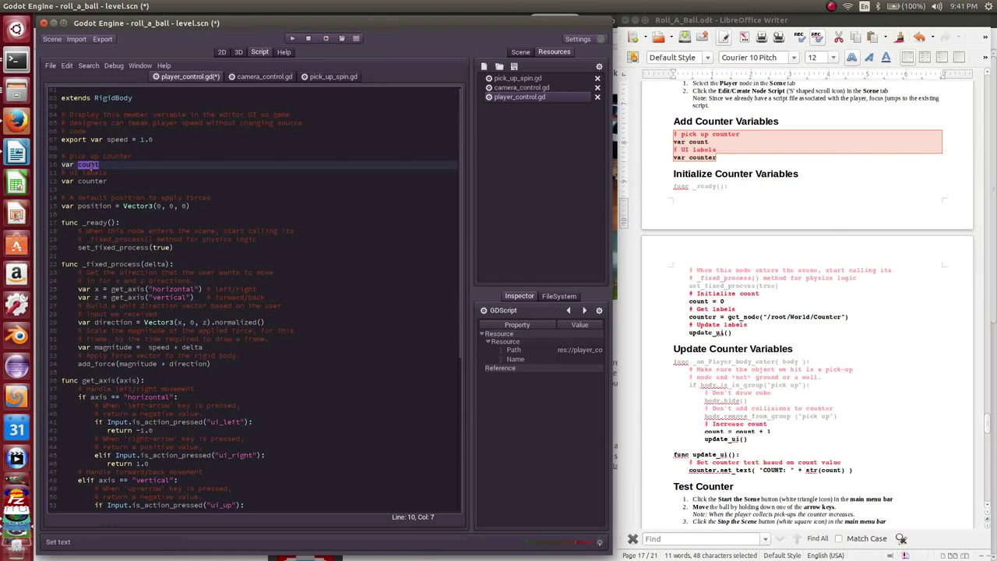
double_click(92, 182)
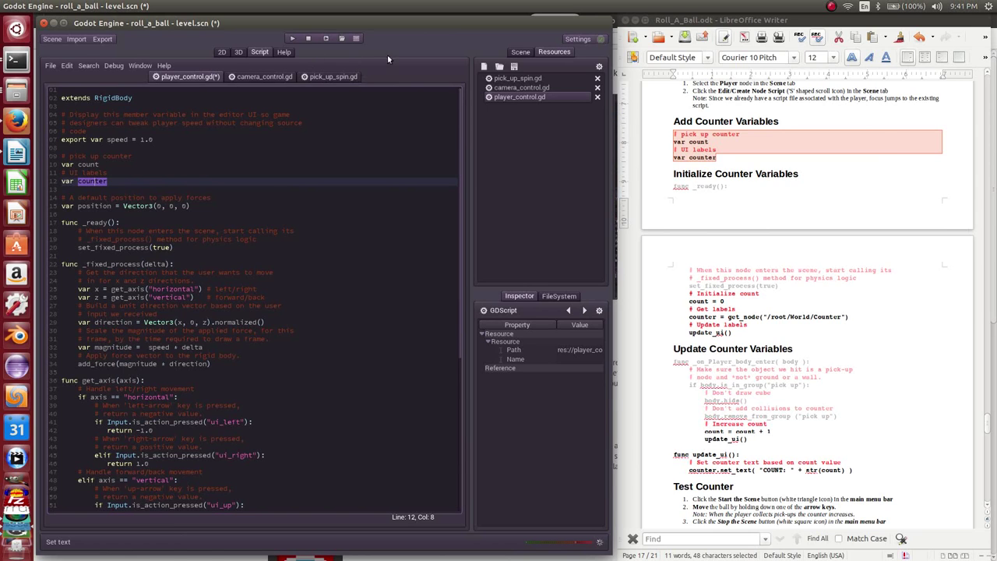
Rename the Label node to 'Counter' in the Scene tree
click(239, 53)
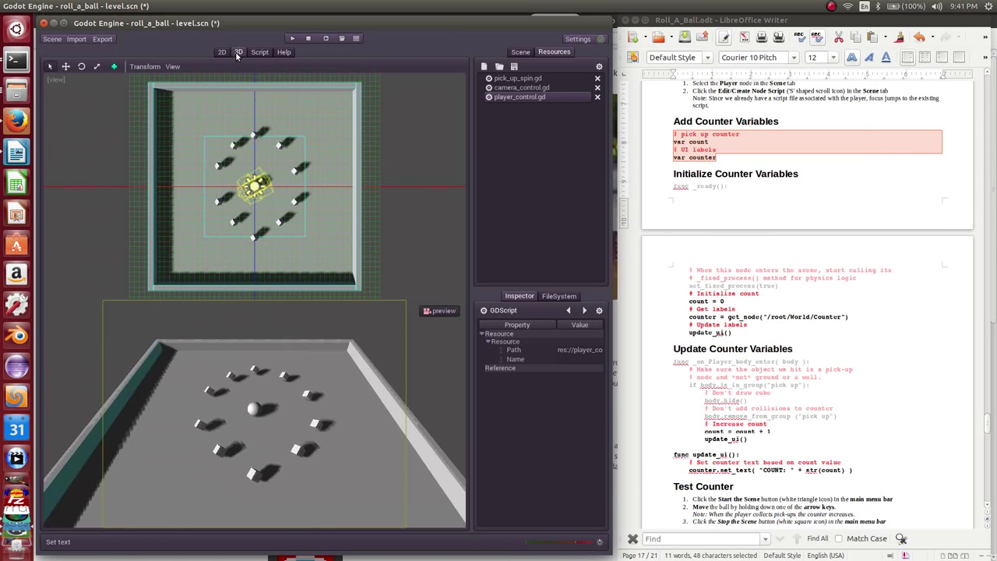
click(520, 52)
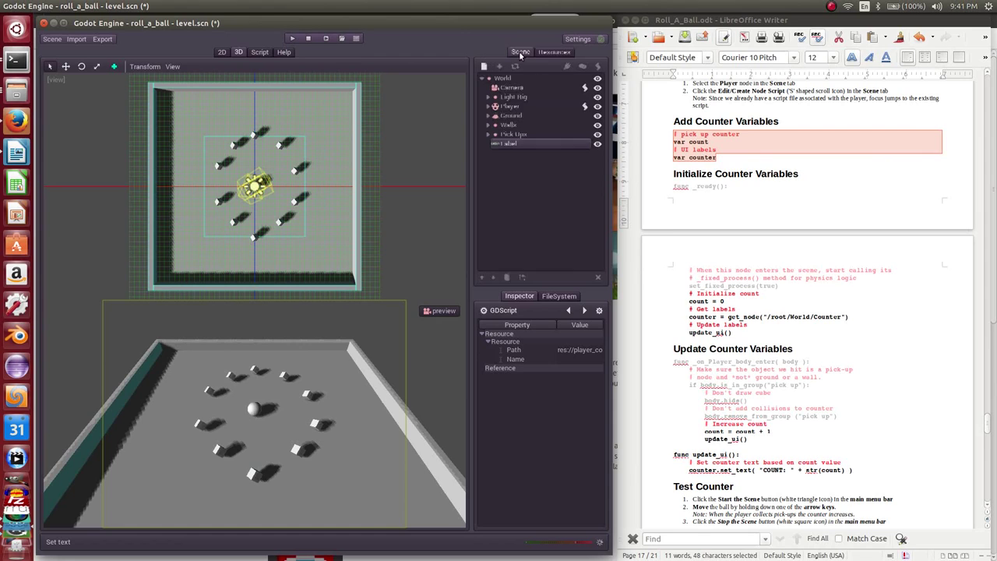
click(510, 144)
click(513, 143)
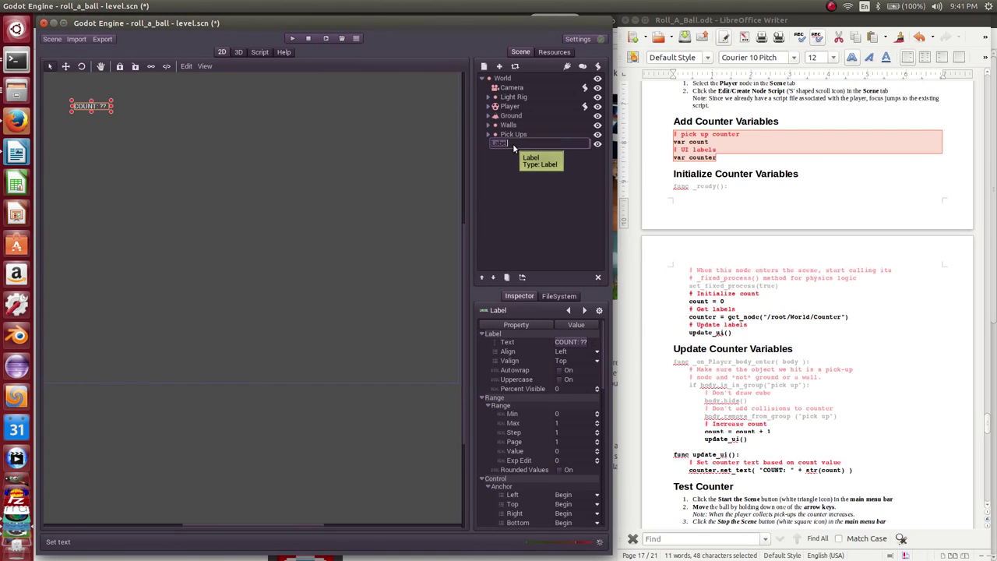
text(Counter)
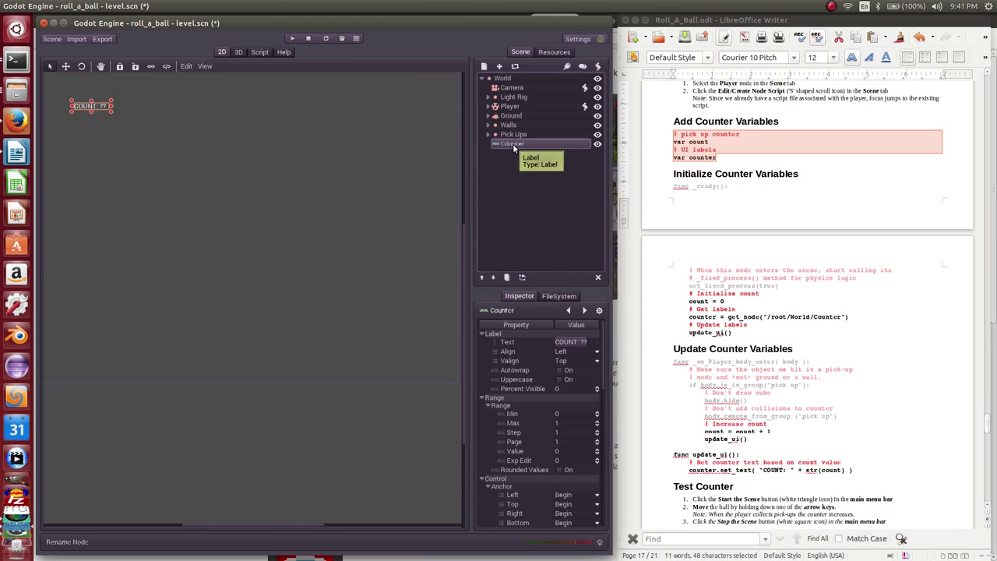
key(Return)
click(257, 52)
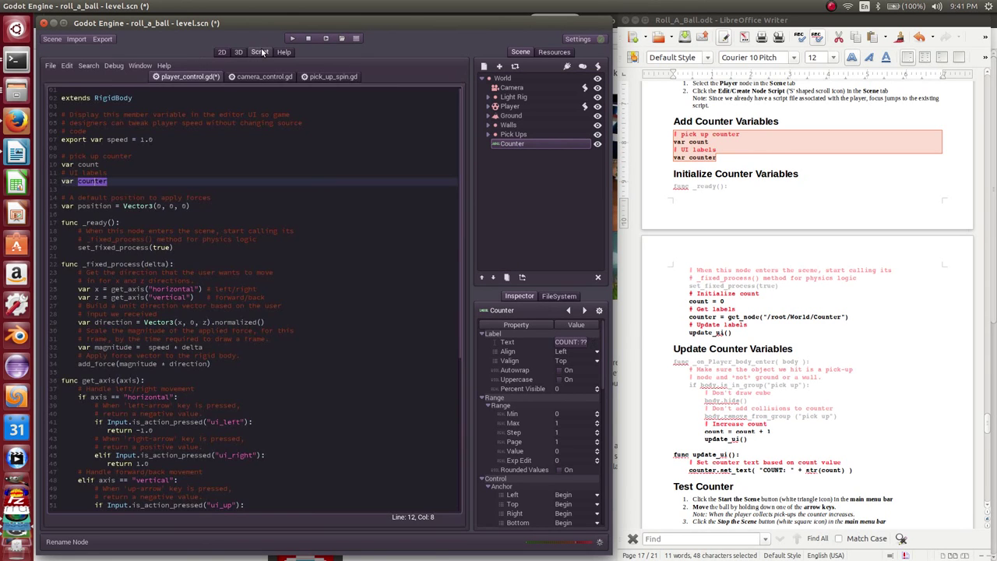
Paste the tutorial's count initialization block after set_fixed_process(true) in _ready()
drag(102, 181, 104, 180)
click(744, 312)
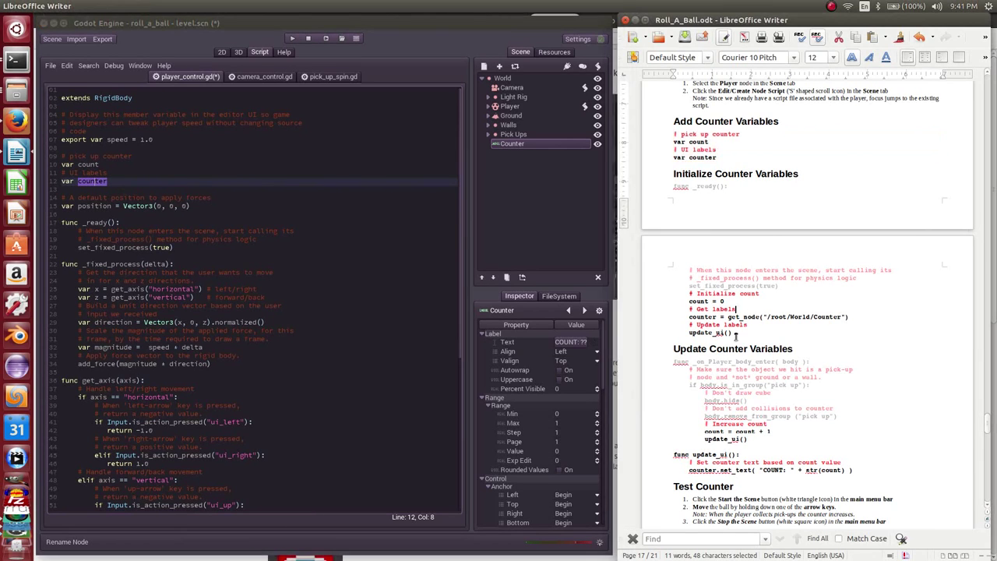
drag(742, 333, 663, 294)
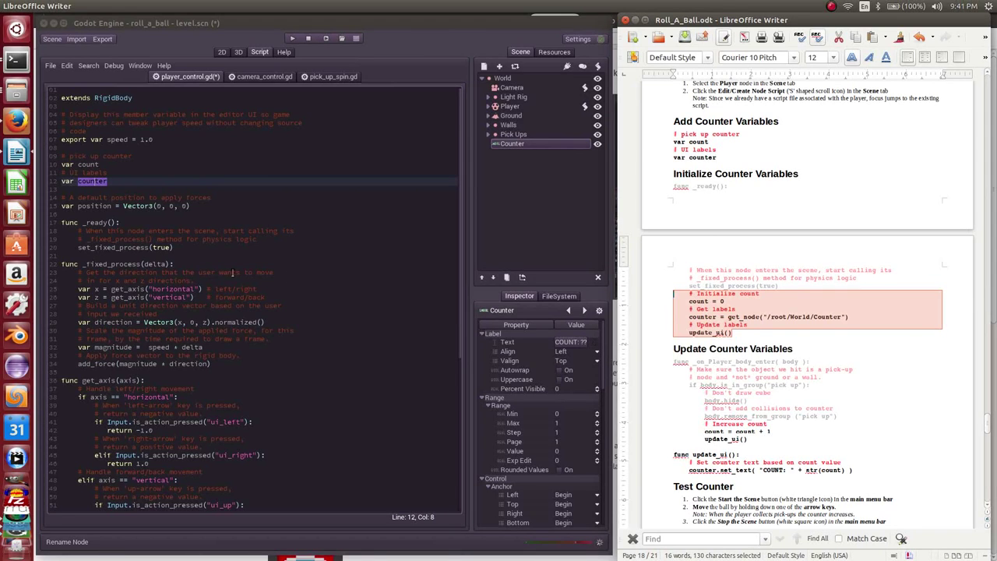
click(191, 250)
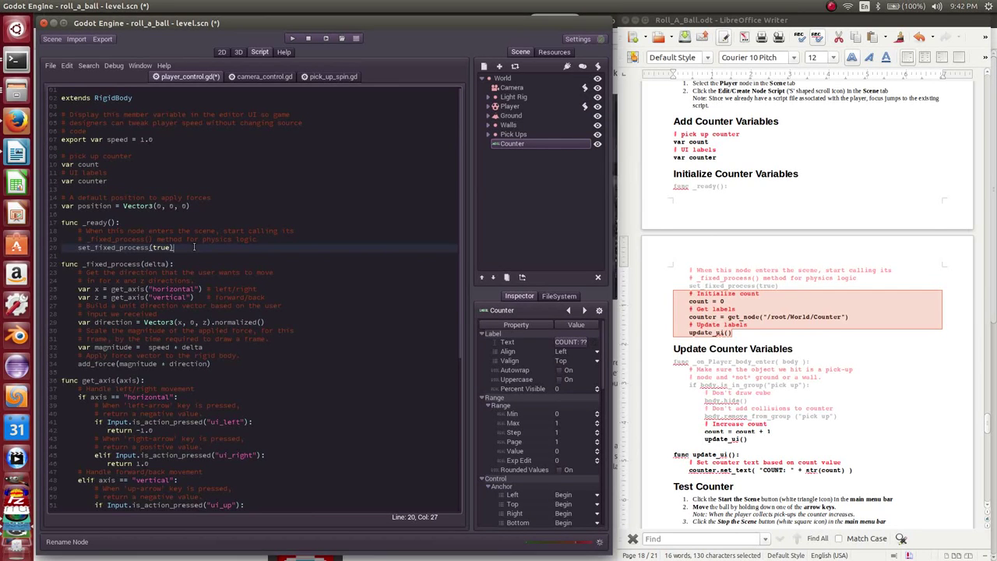
key(Return)
text(# Initialize count     count = 0     # Get labels     counter = get_node("/root/World/Counter")     # Update labels     update_ui())
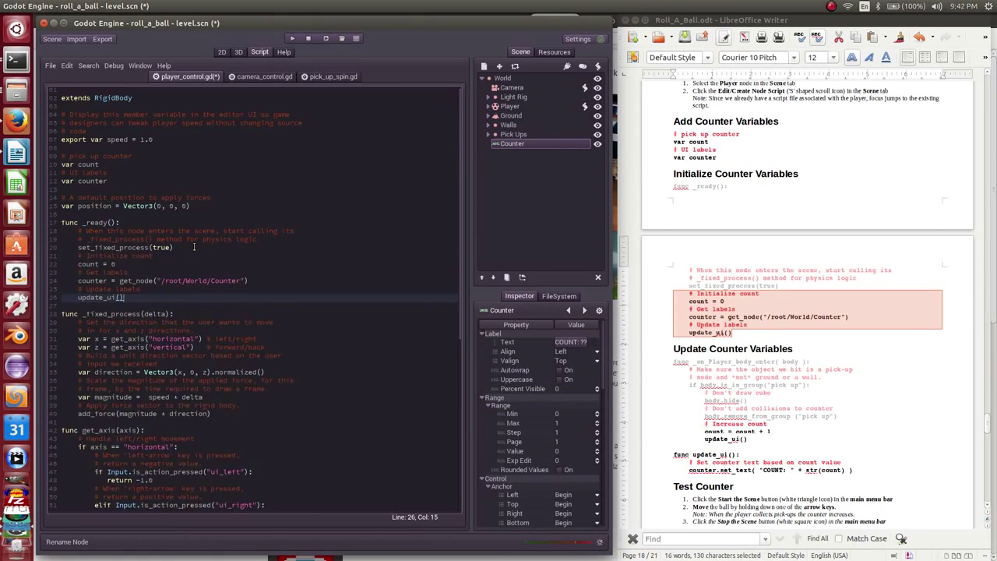
Review the pasted count = 0, /root/World/Counter lookup and update_ui() call
triple_click(94, 267)
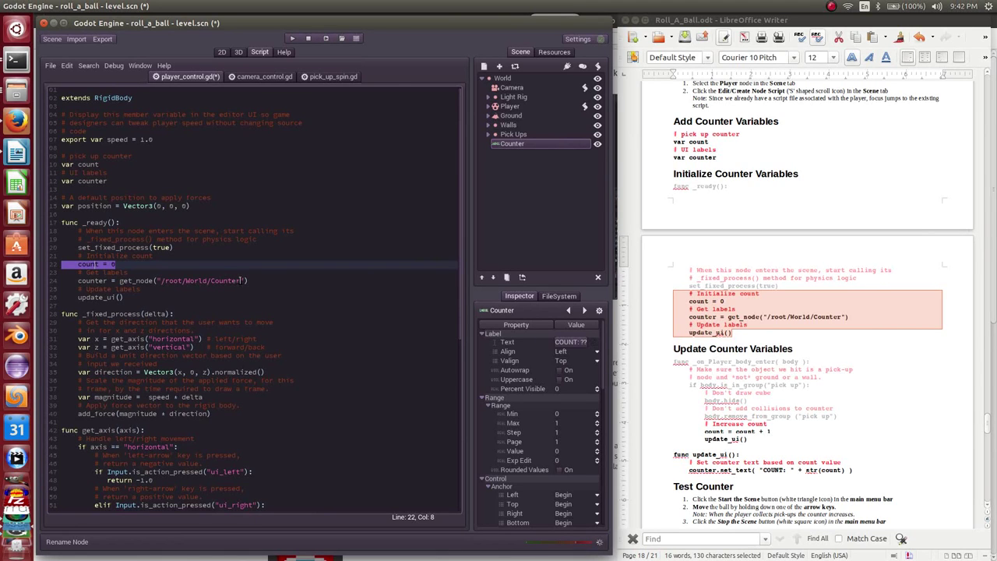
drag(242, 281, 163, 282)
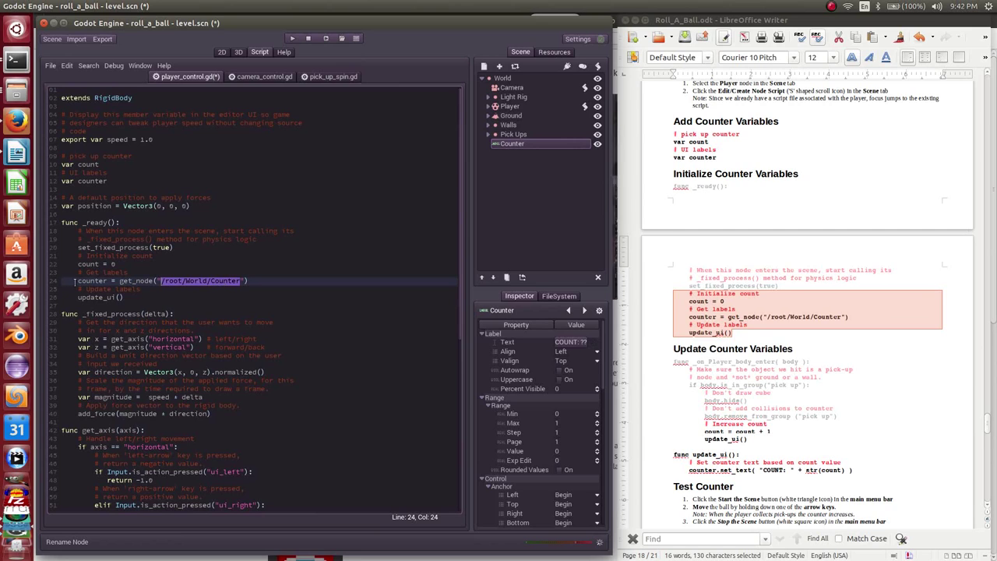
drag(78, 281, 91, 282)
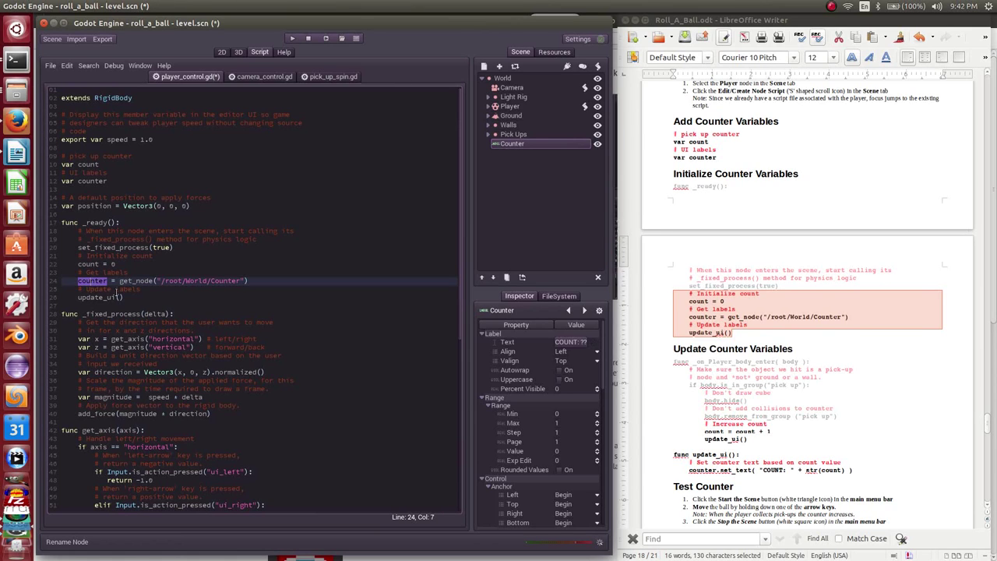
double_click(103, 296)
double_click(88, 264)
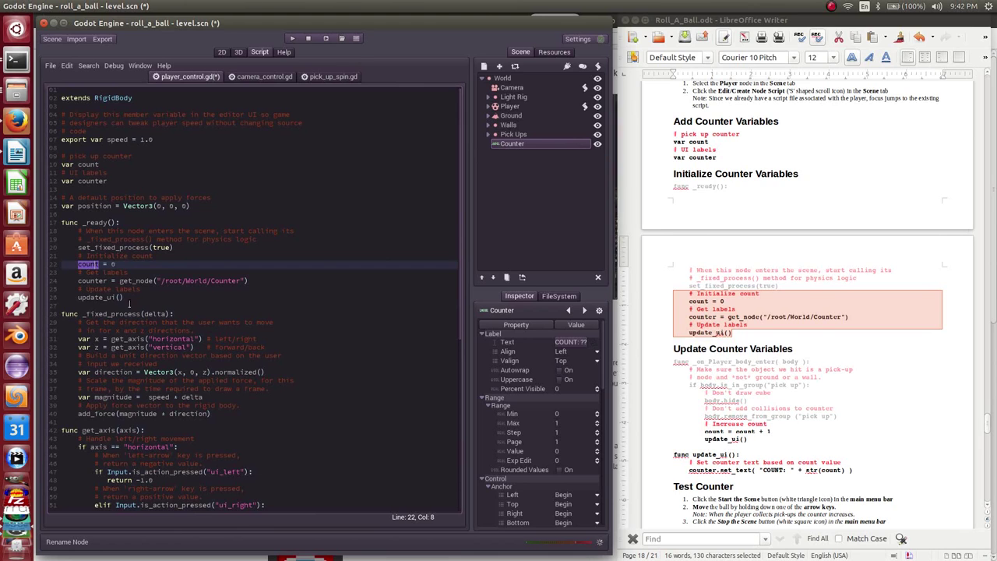
double_click(109, 297)
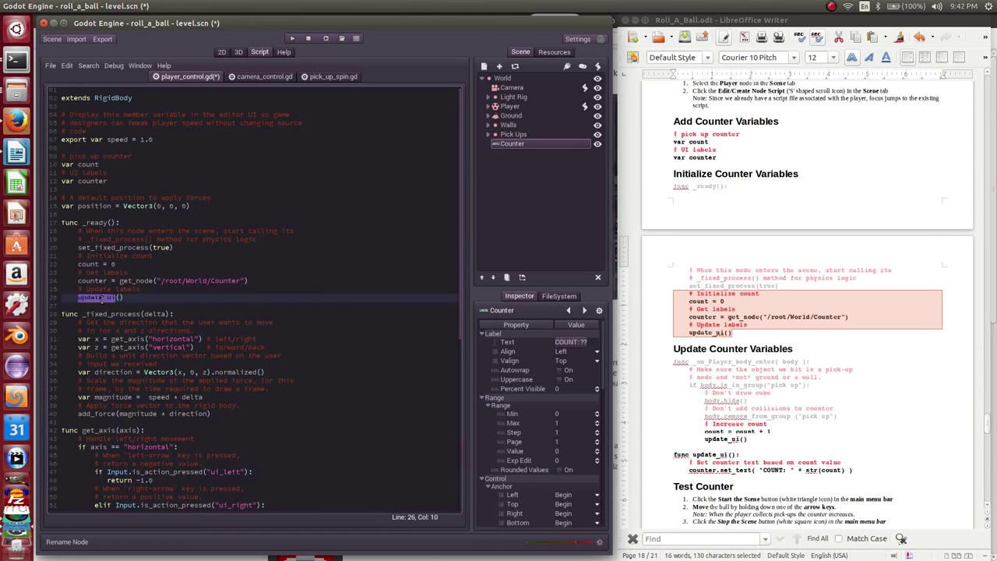
scroll(766, 399, down, 3)
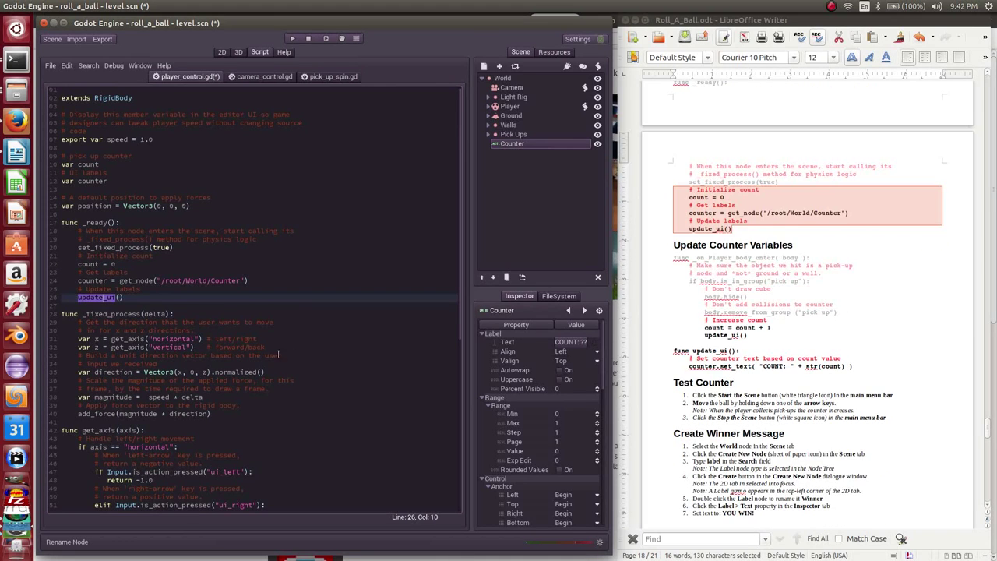
scroll(278, 355, down, 3)
scroll(278, 354, down, 8)
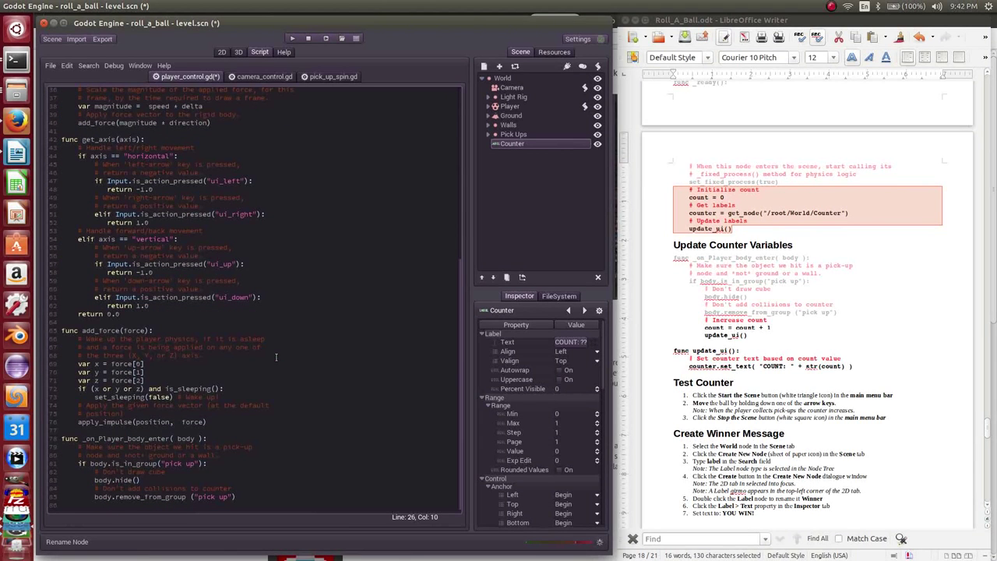
Paste the tutorial's count = count + 1 and update_ui() lines into the pick-up branch
double_click(101, 439)
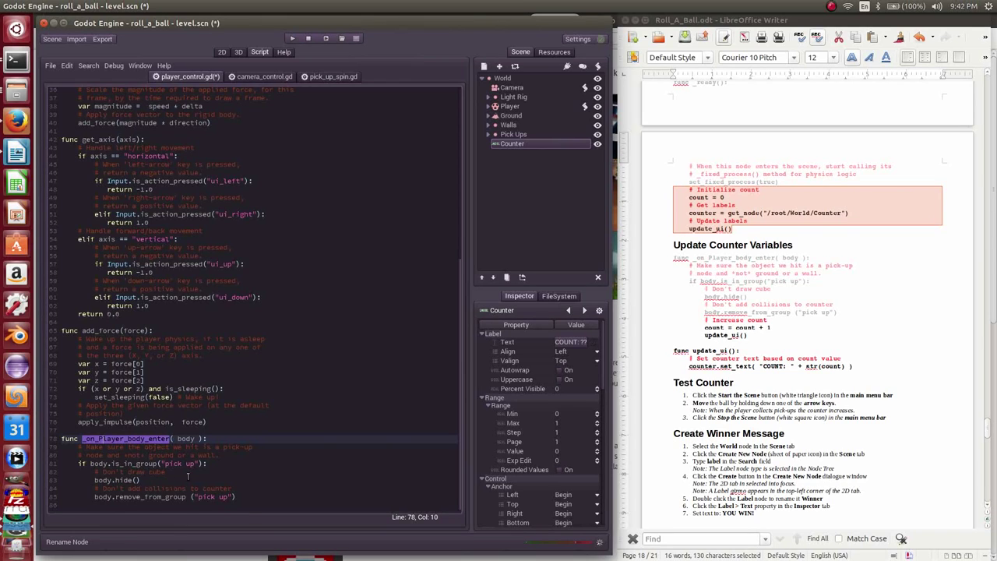
click(251, 499)
key(Down)
key(Return)
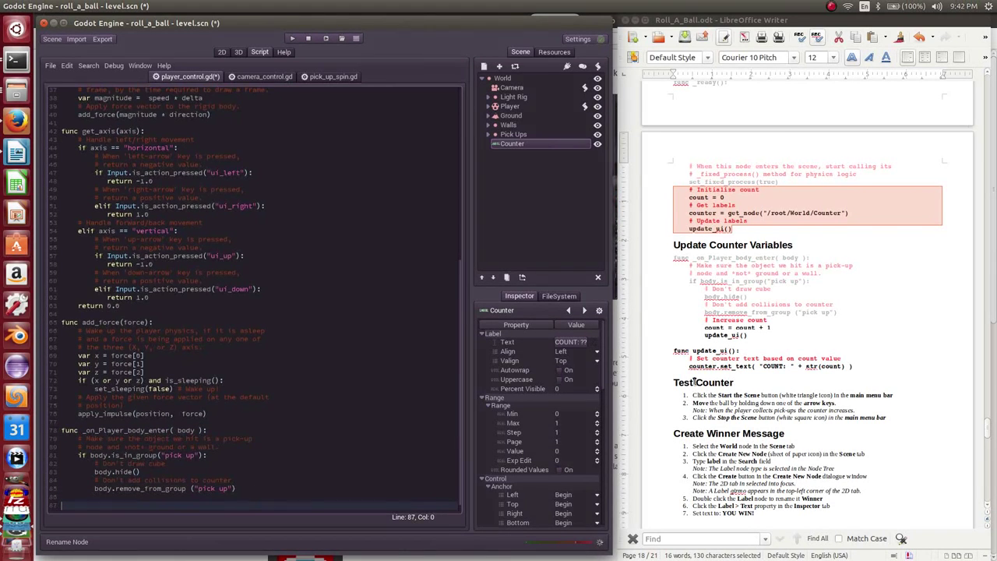
click(784, 338)
mouse_move(771, 328)
mouse_down()
mouse_move(753, 334)
mouse_move(640, 320)
mouse_up()
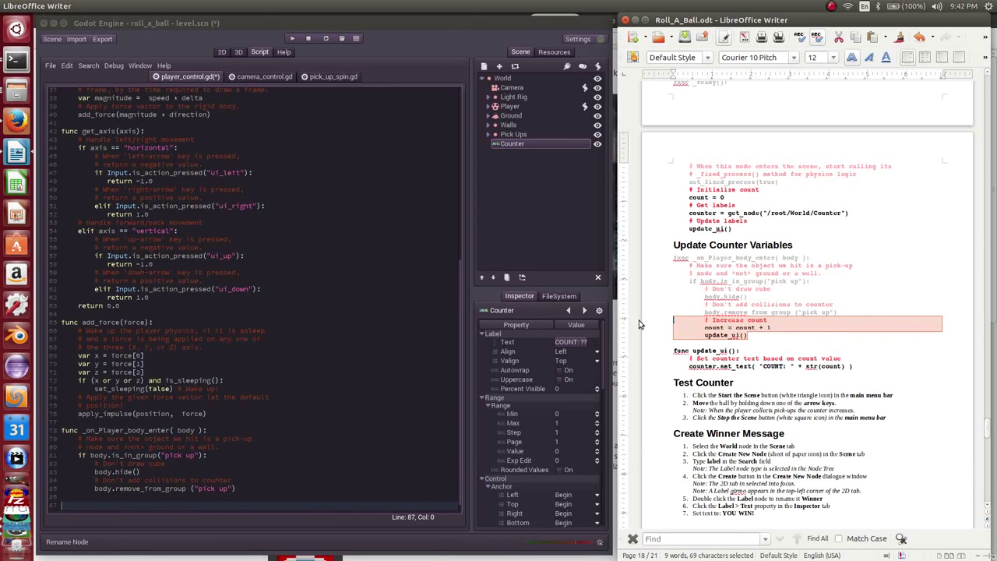
click(119, 414)
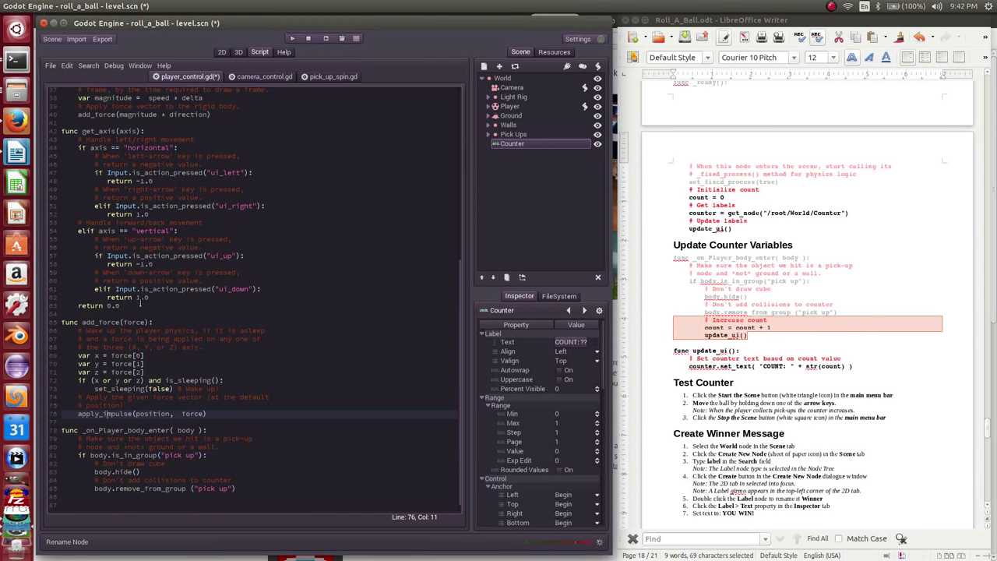
click(134, 497)
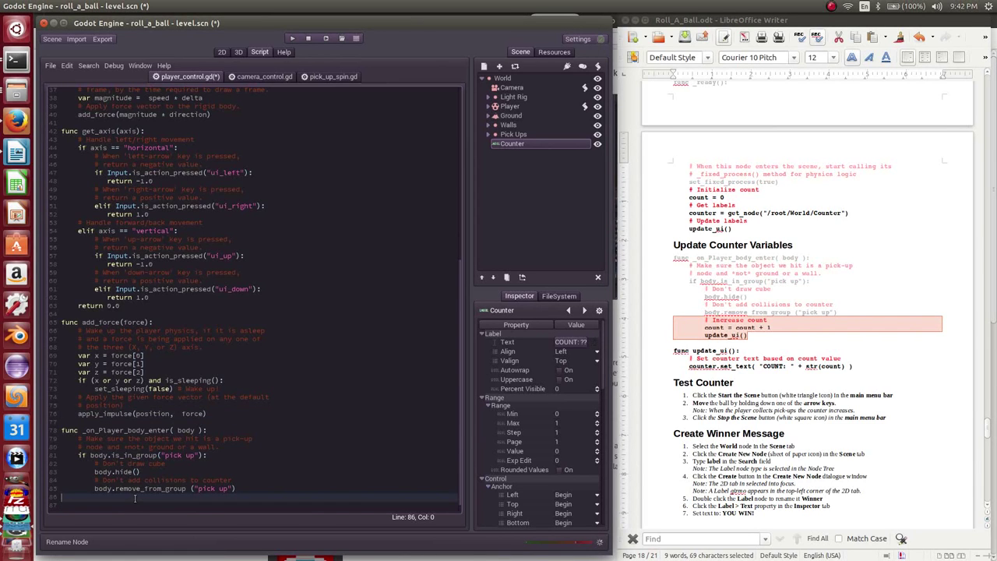
text(# Increase count         count = count + 1         update_ui())
Highlight the pasted count increment and update_ui() call in _on_Player_body_enter
click(126, 496)
scroll(127, 496, down, 1)
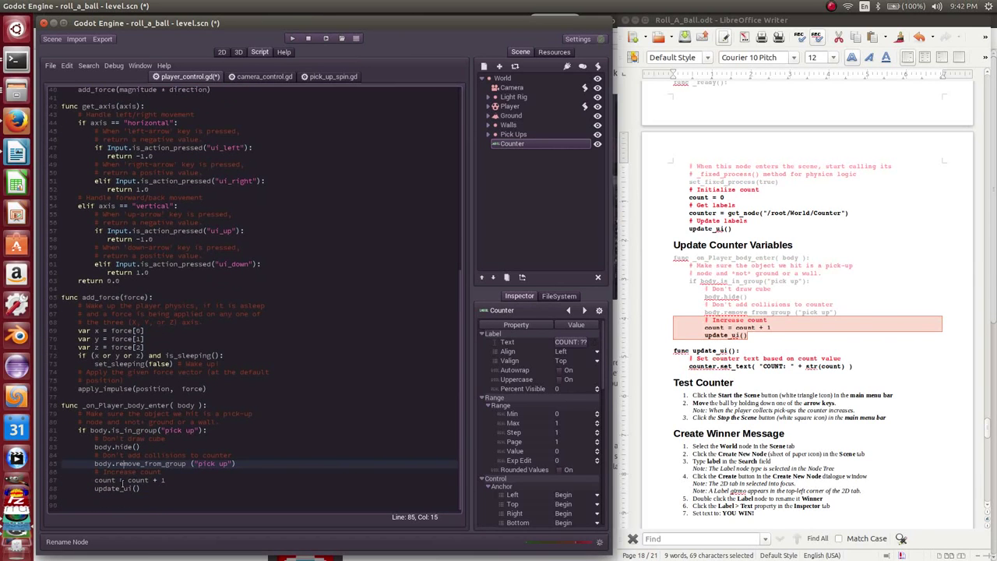
double_click(98, 480)
triple_click(114, 489)
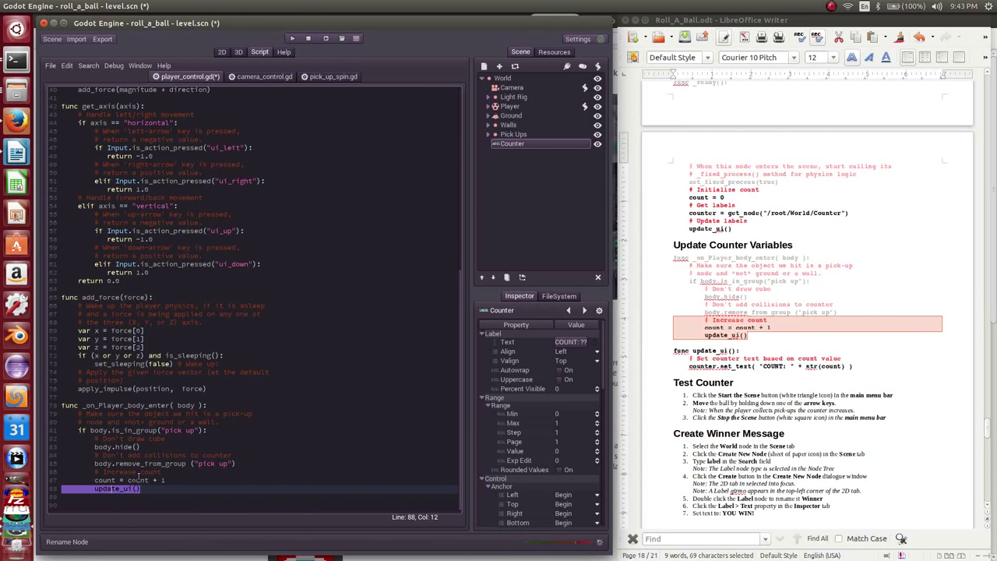
double_click(138, 480)
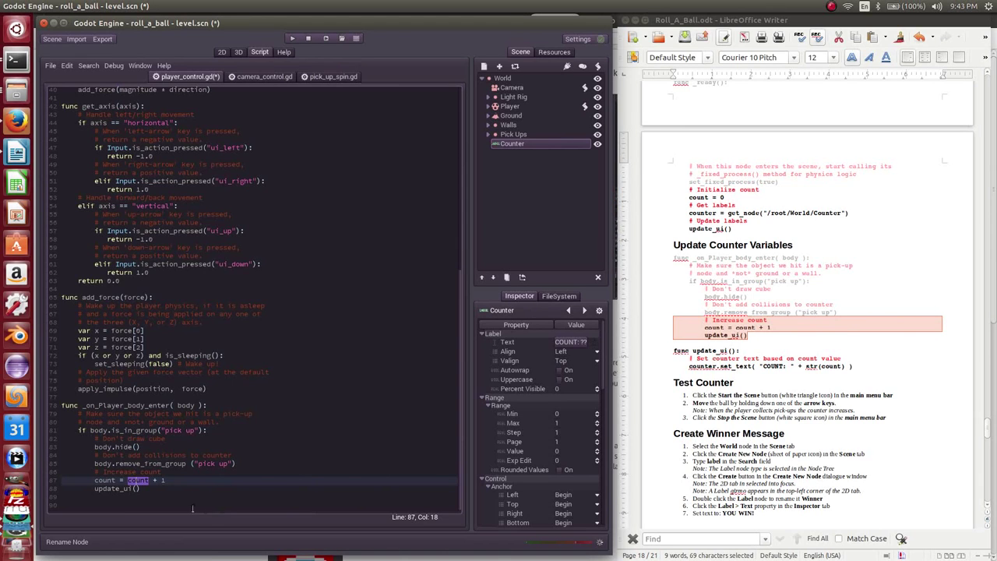
key(Down)
key(Down)
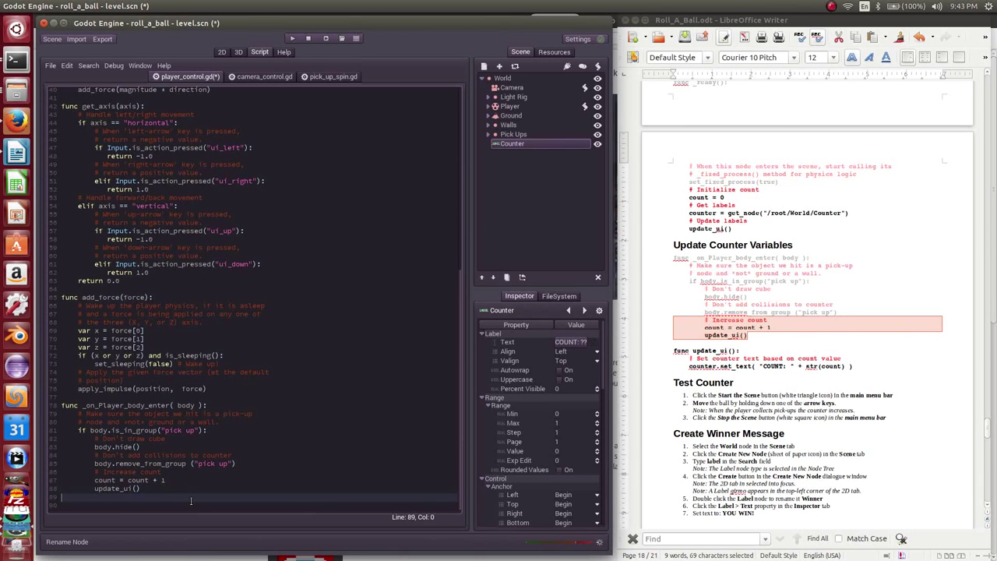
key(Down)
Paste the tutorial's func update_ui() block at the end of the player script
scroll(523, 489, down, 1)
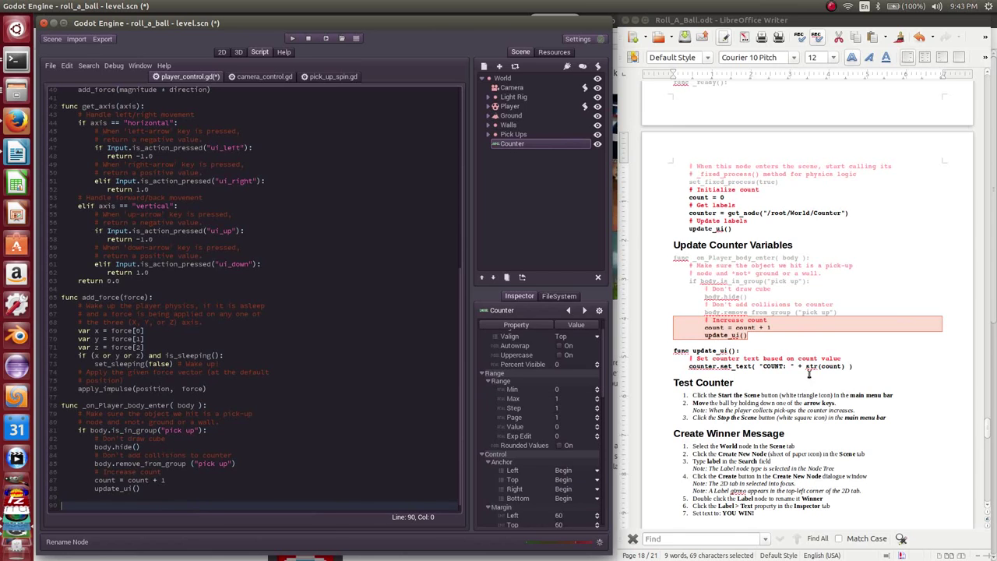
click(849, 366)
mouse_move(616, 360)
shift+mouse_down()
mouse_move(637, 341)
mouse_move(620, 363)
shift+mouse_up()
key(ctrl+c)
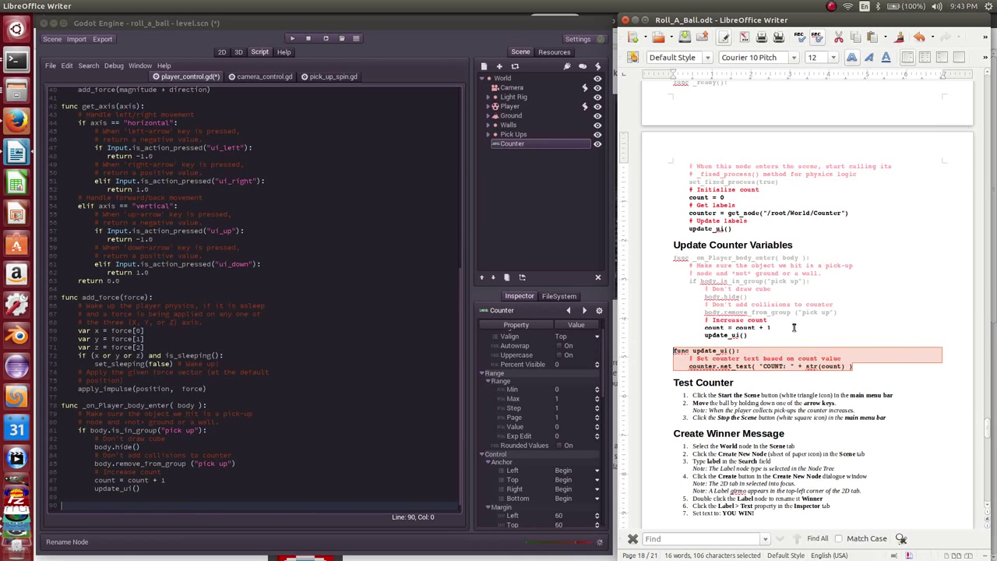
click(144, 504)
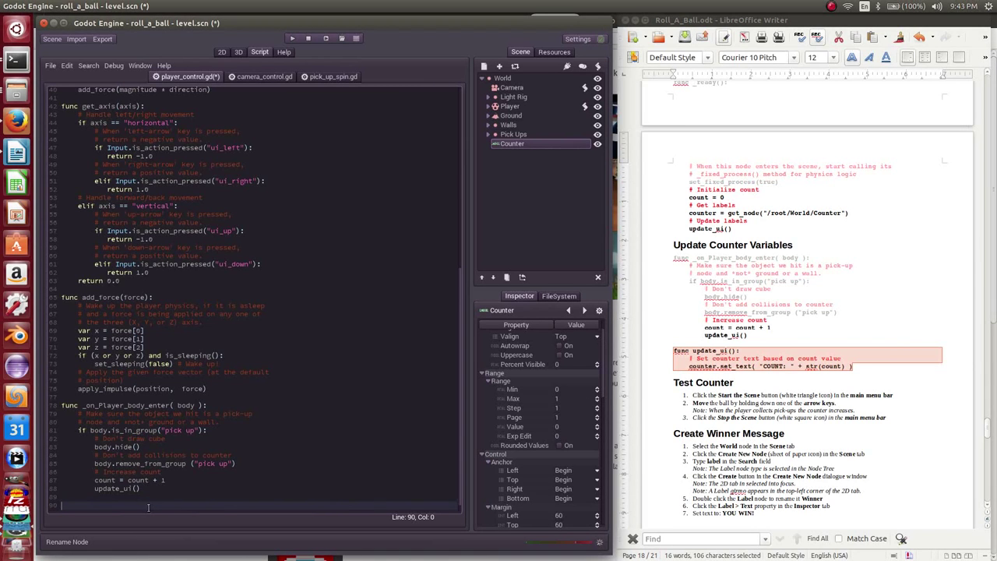
key(ctrl+v)
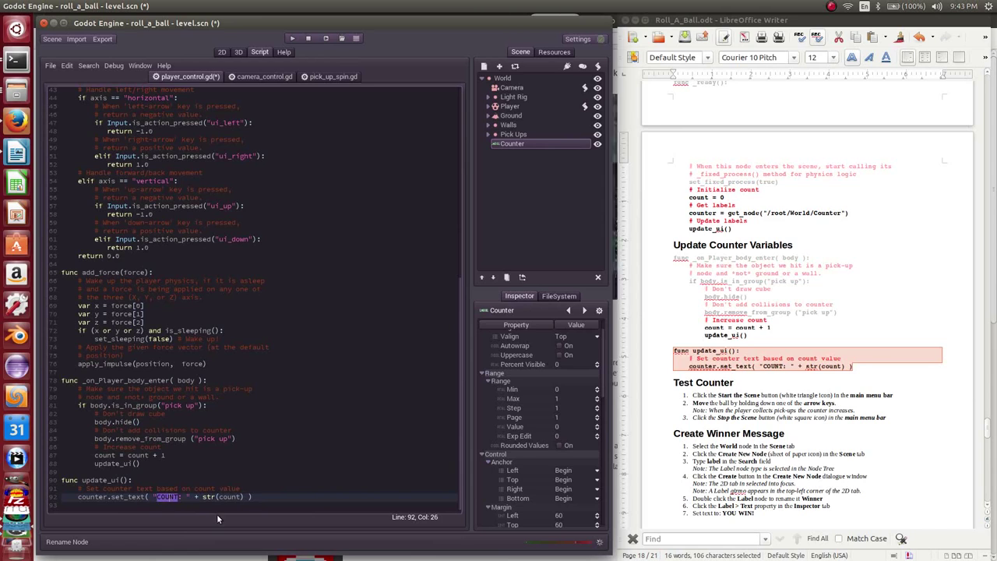
Review update_ui setting the counter text to 'COUNT: ' plus str(count)
click(167, 497)
double_click(167, 496)
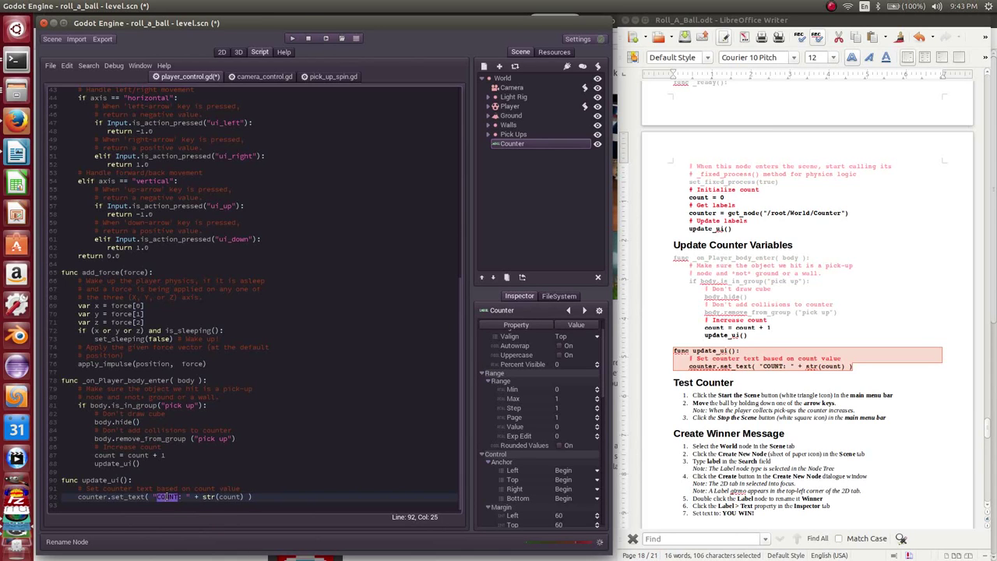
double_click(229, 496)
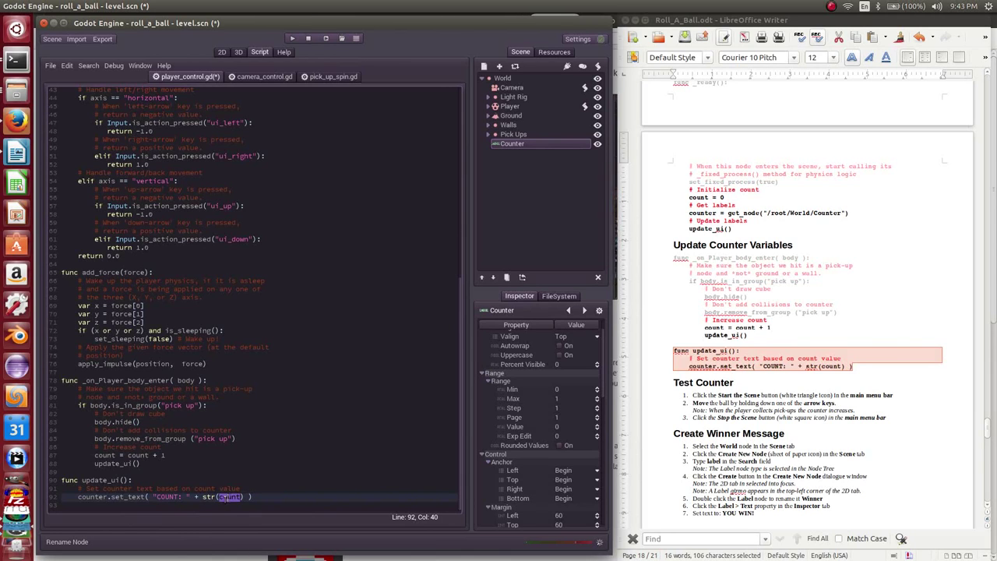
double_click(208, 497)
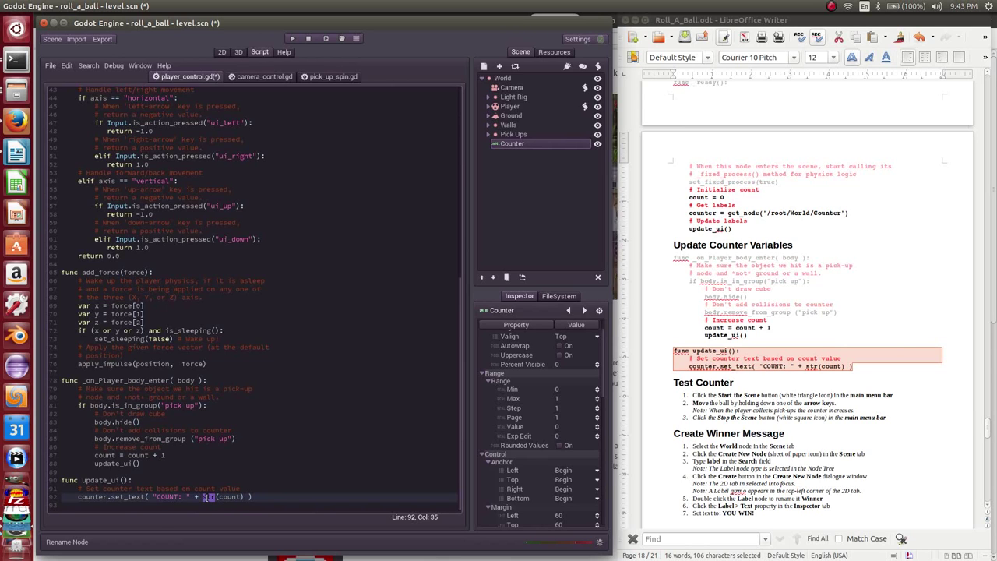
click(195, 496)
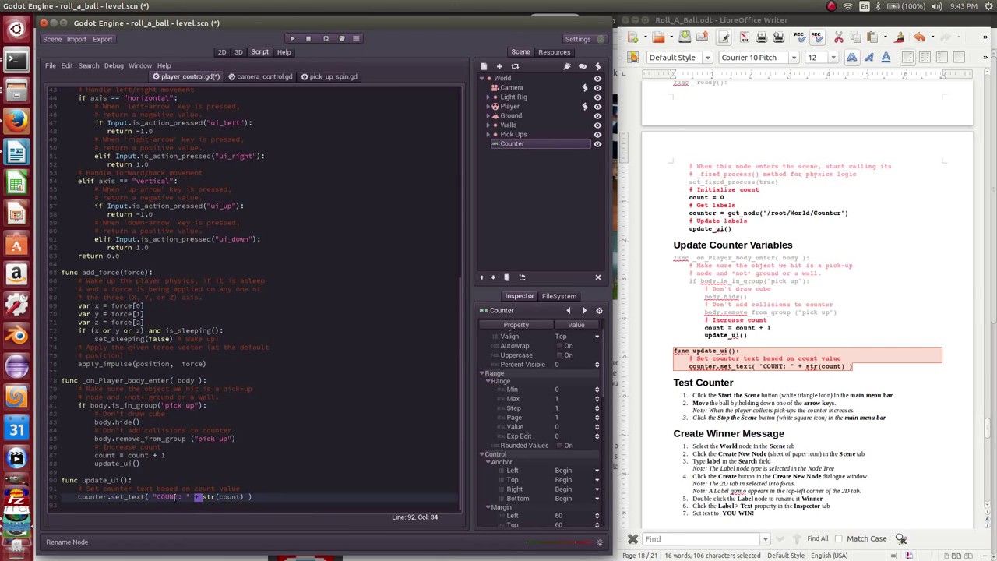
double_click(94, 497)
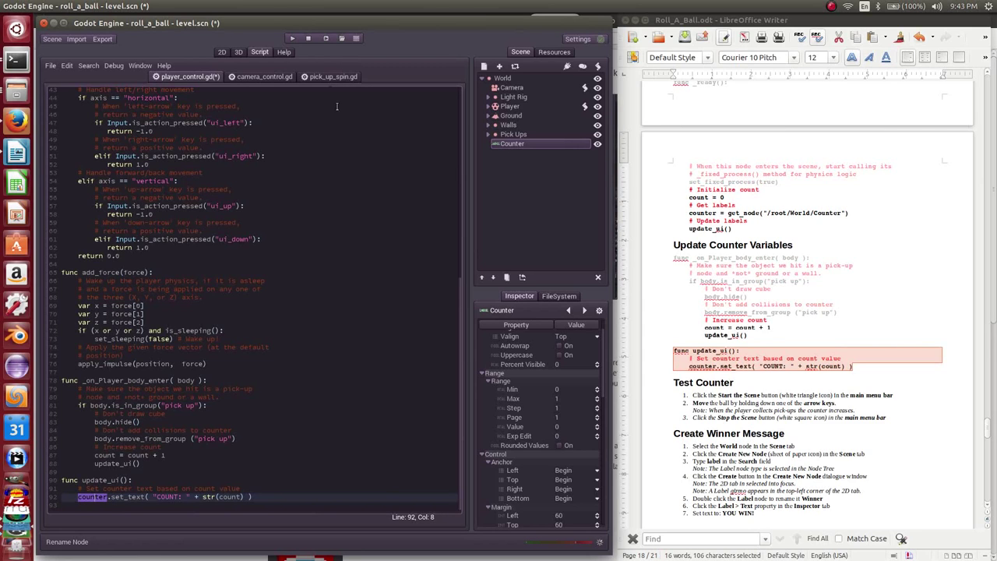
click(295, 40)
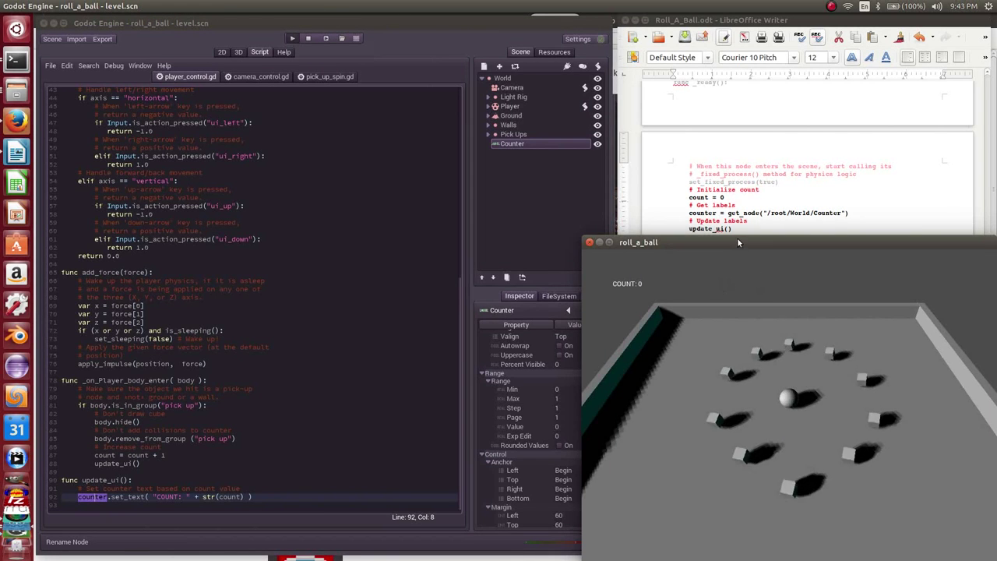
Roll the ball with the arrow keys until the label reads COUNT: 4, then stop the game
mouse_move(737, 238)
mouse_down()
mouse_move(374, 130)
mouse_move(377, 119)
mouse_up()
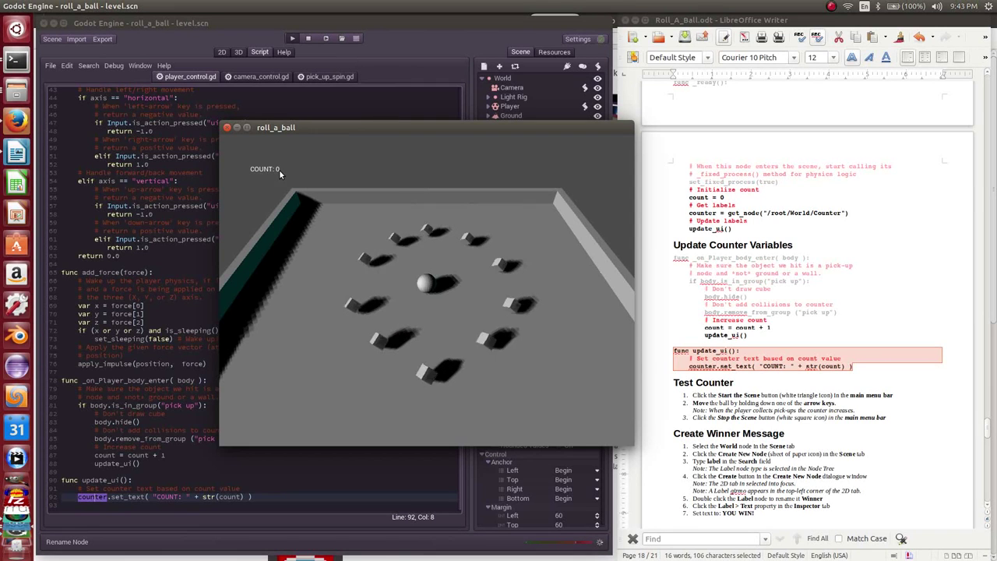
key(Up)
key(Left)
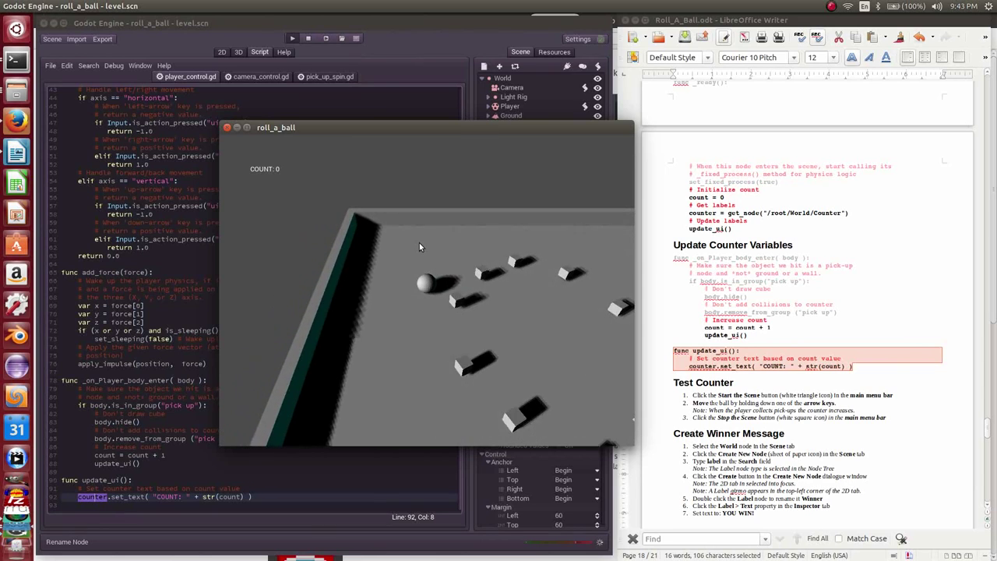
key(Right)
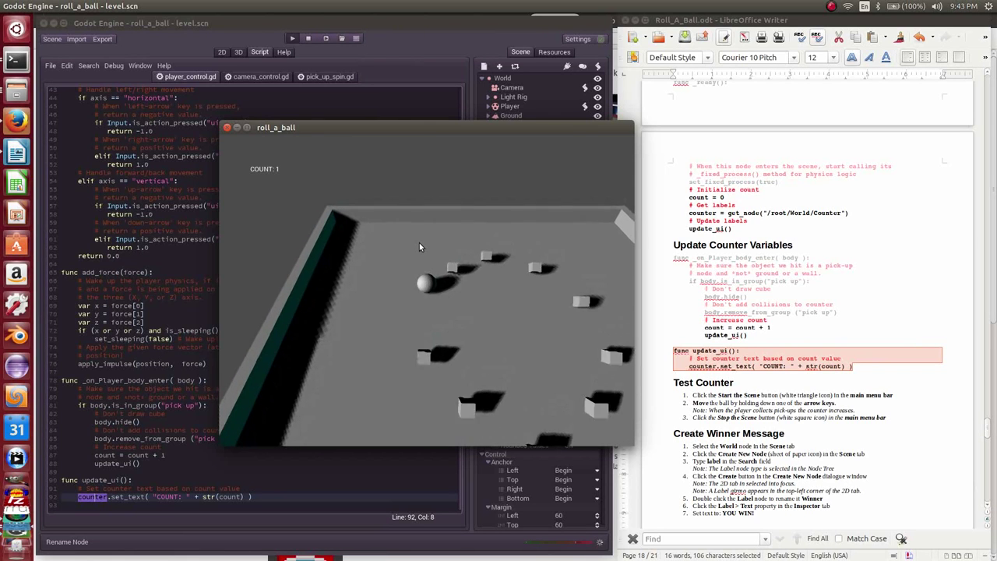
key(Right)
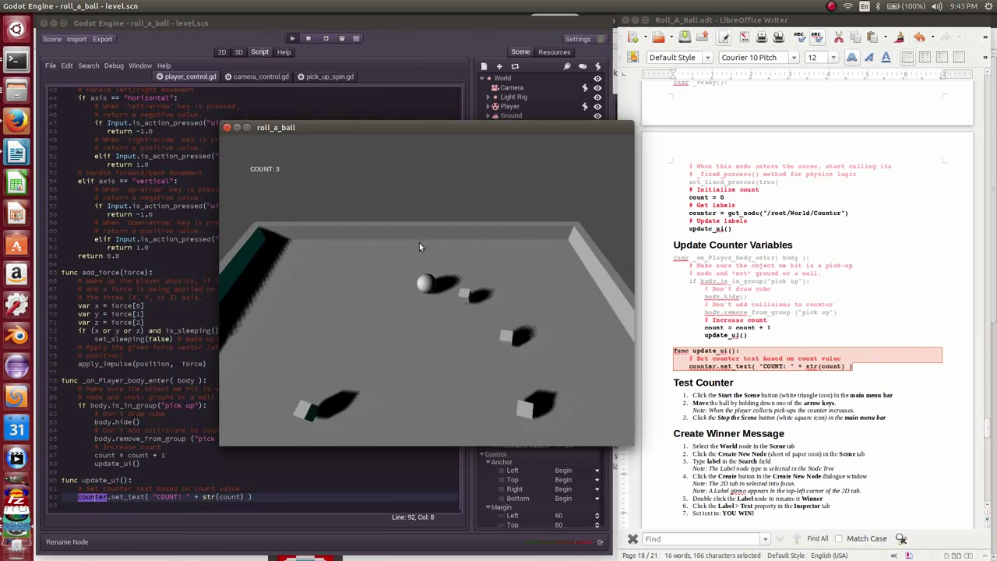
key(Right)
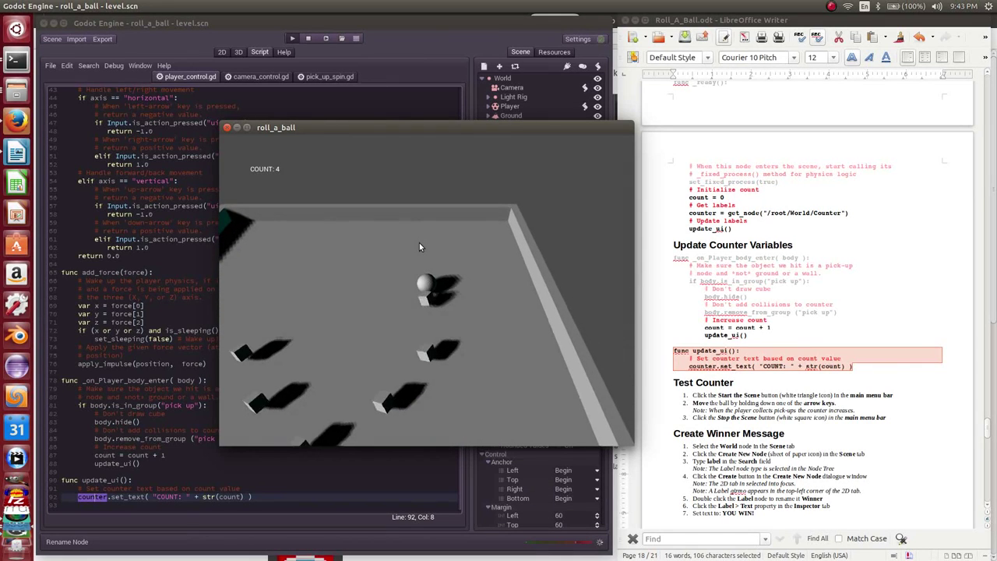
click(308, 38)
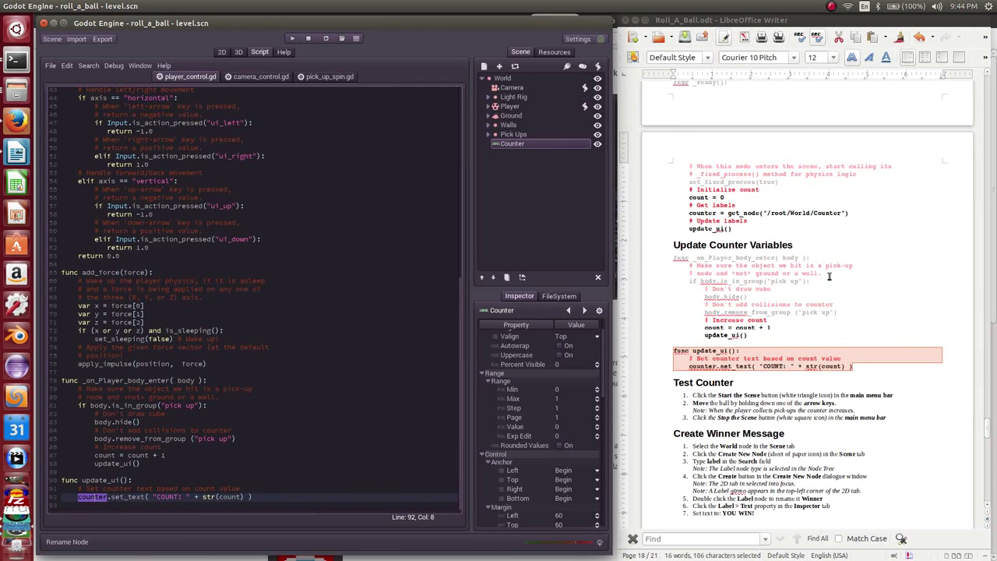
Create a Label node, reparent it directly under World, and rename it Winner
click(483, 66)
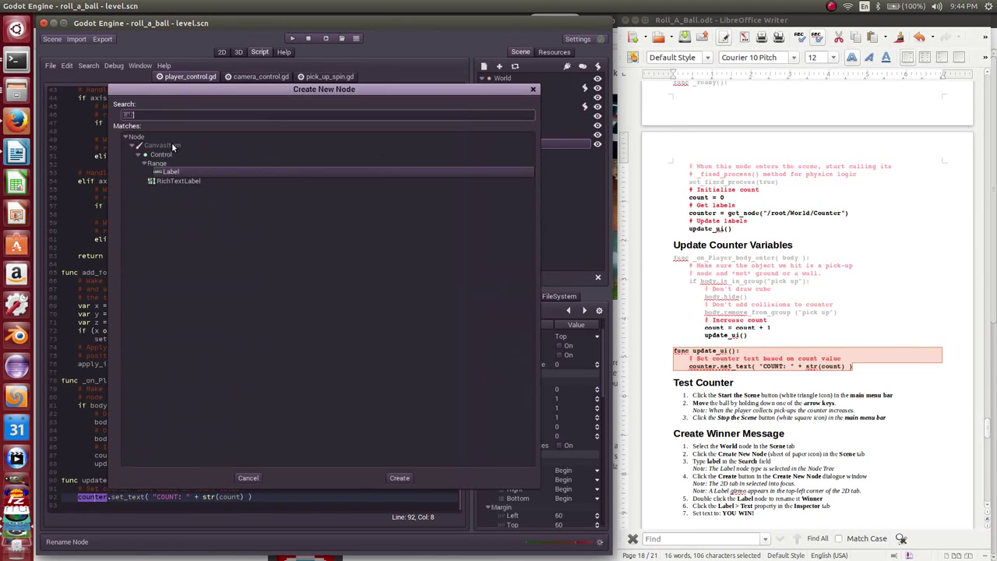
click(399, 478)
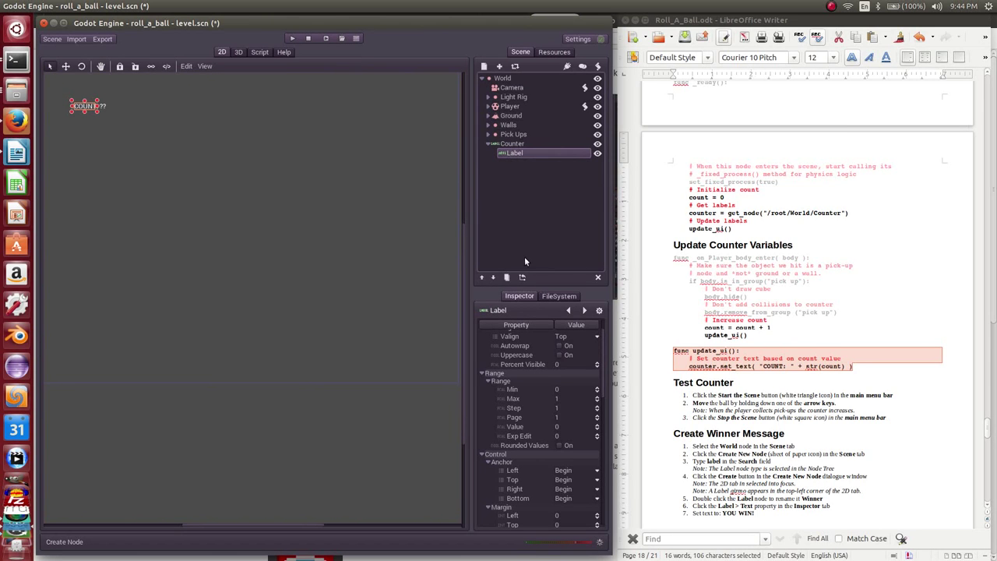
click(522, 276)
click(147, 115)
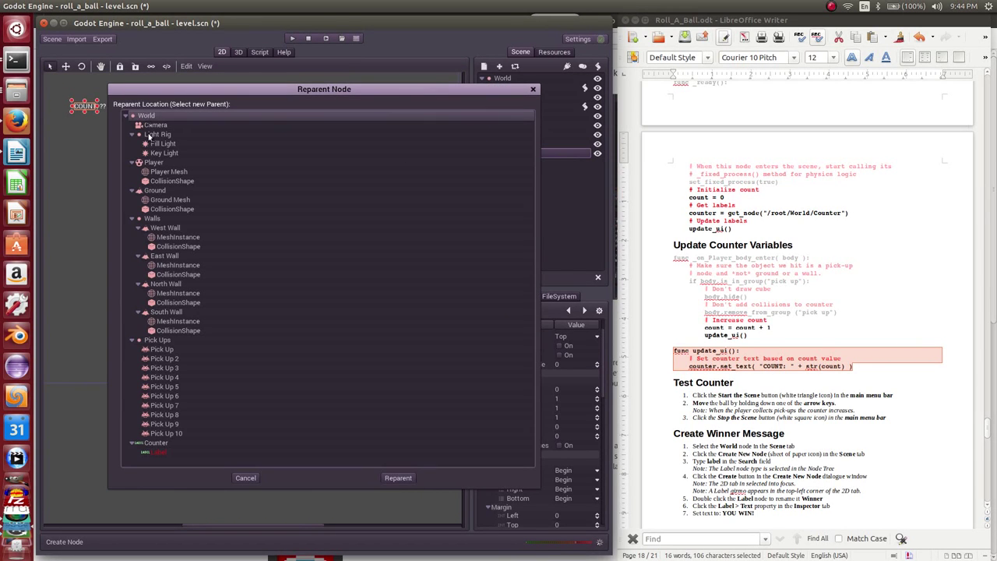
click(398, 477)
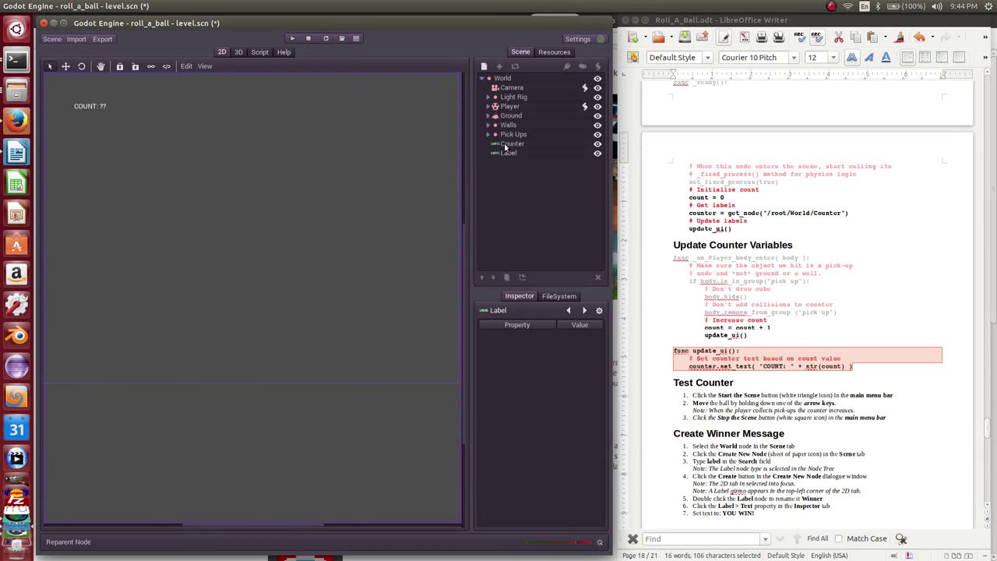
double_click(504, 153)
text(Winner)
key(Return)
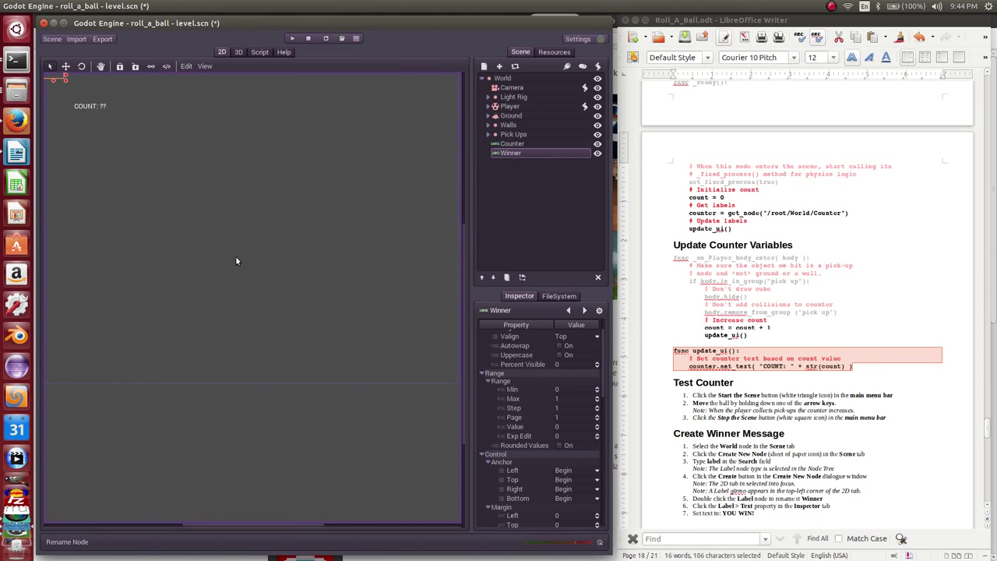
Anchor the Winner label's left and top to Center, with left and top margins 0
scroll(569, 398, down, 1)
scroll(573, 400, down, 1)
scroll(573, 404, down, 1)
scroll(571, 404, down, 2)
scroll(571, 404, up, 1)
click(563, 373)
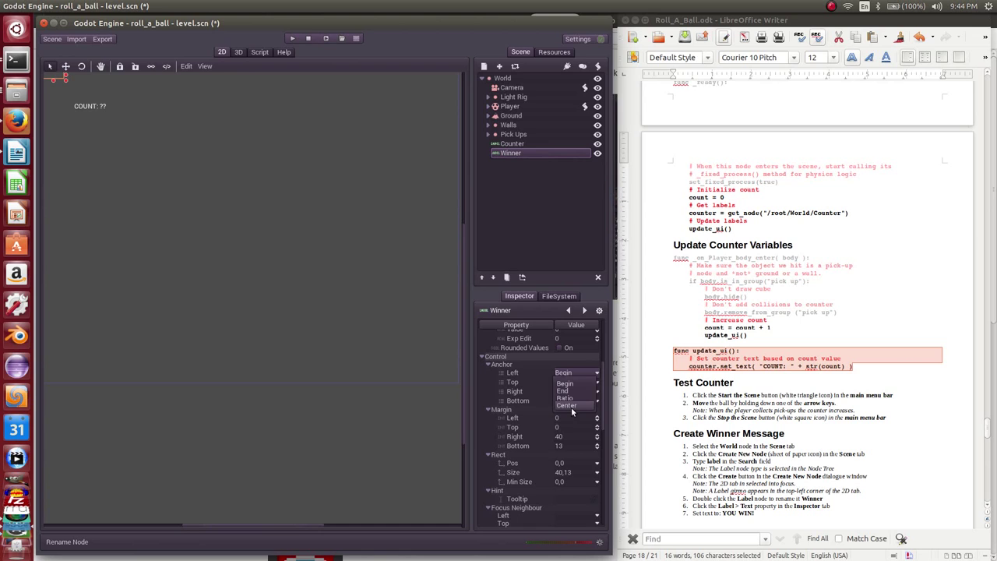
click(571, 405)
click(565, 383)
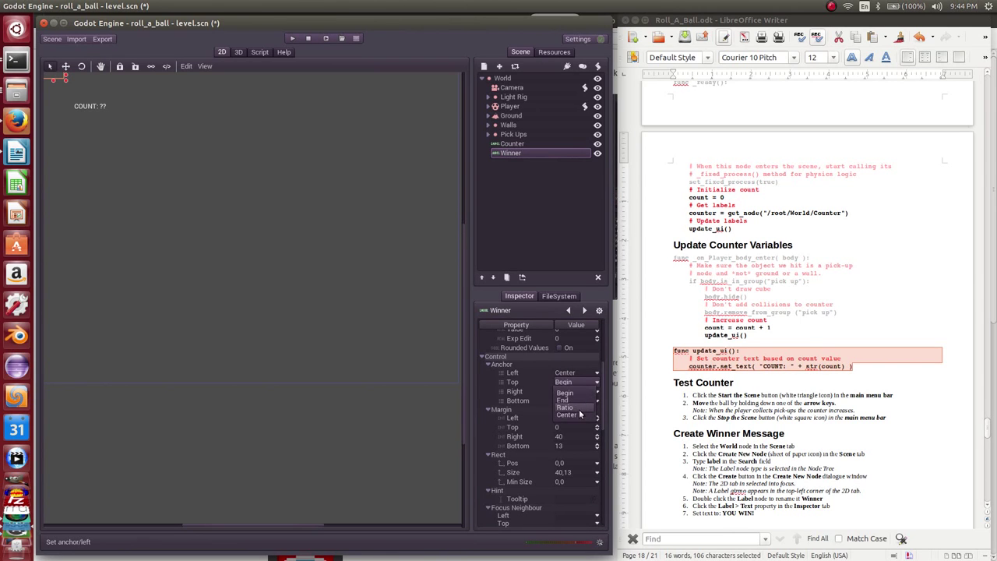
click(580, 412)
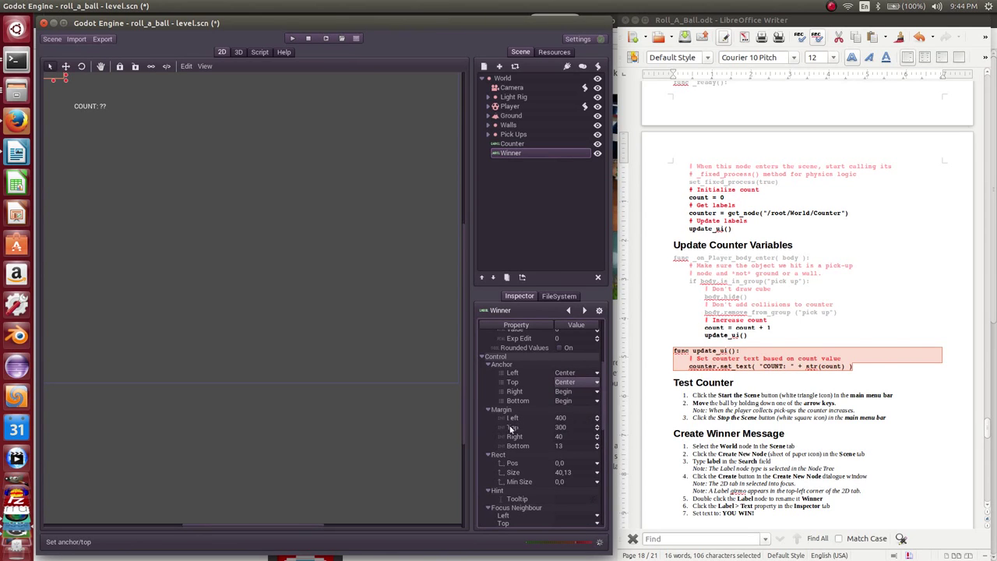
click(560, 419)
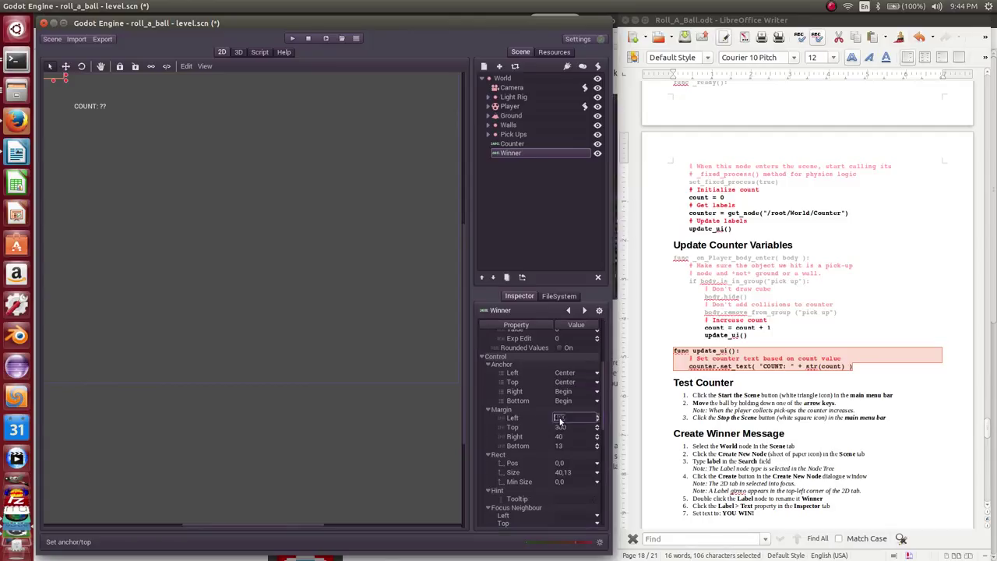
text(0)
key(Return)
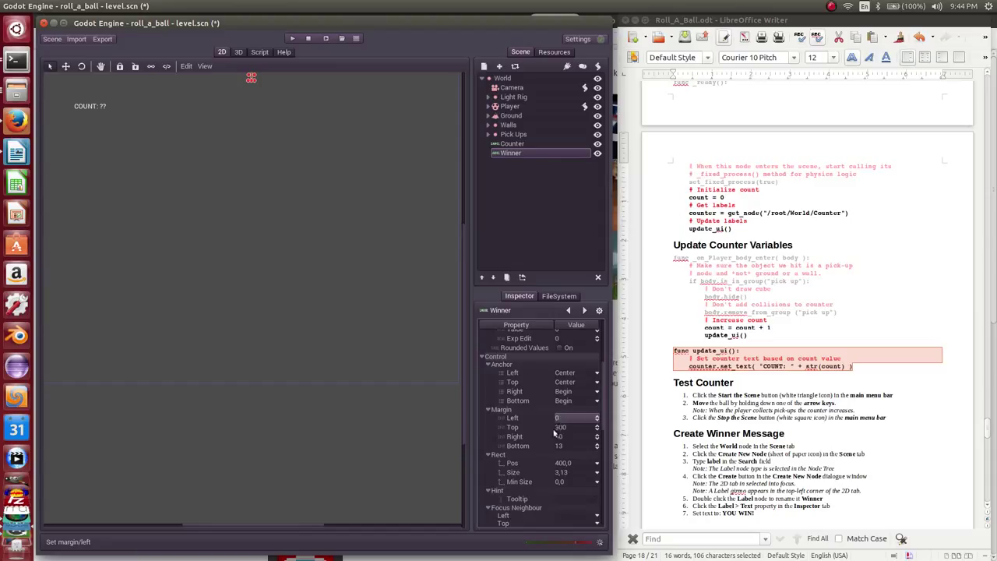
click(564, 429)
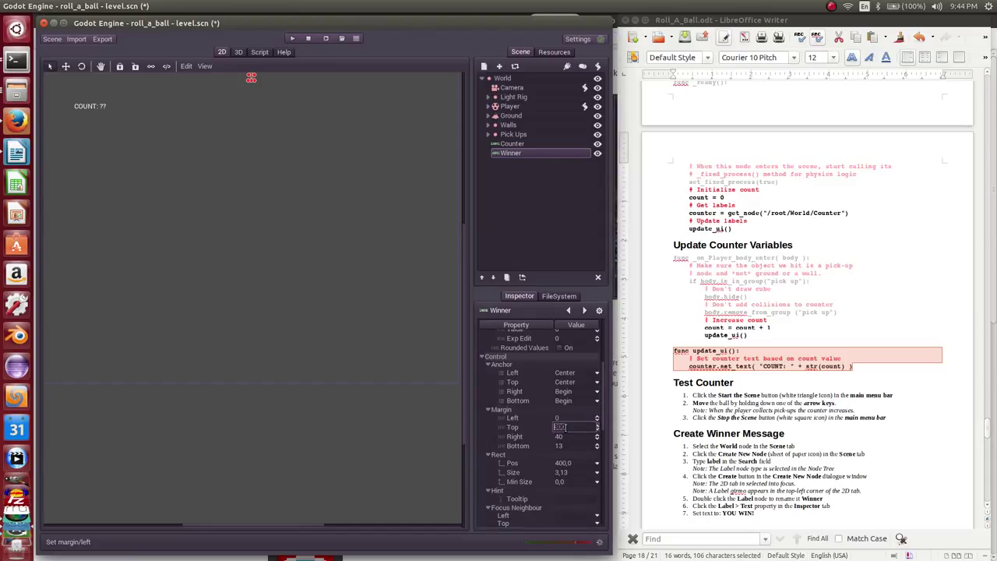
text(0)
key(Return)
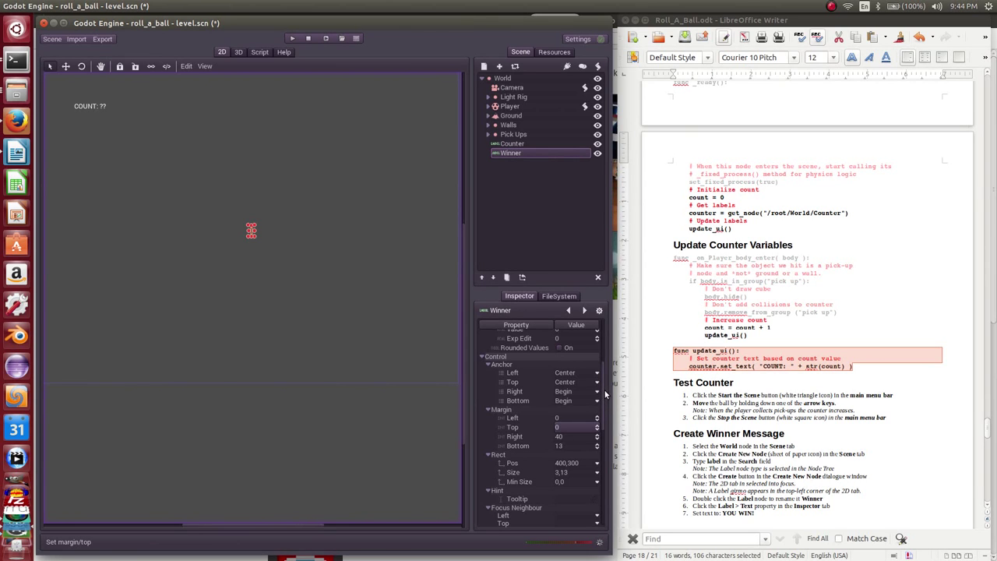
Set the Winner label's text to "YOU WIN!"
drag(604, 394, 605, 355)
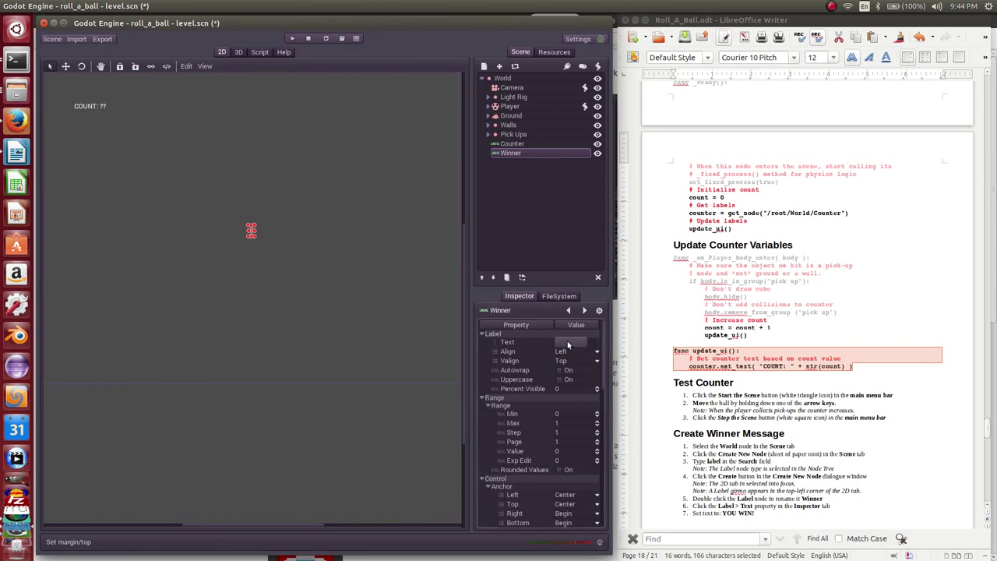
click(568, 342)
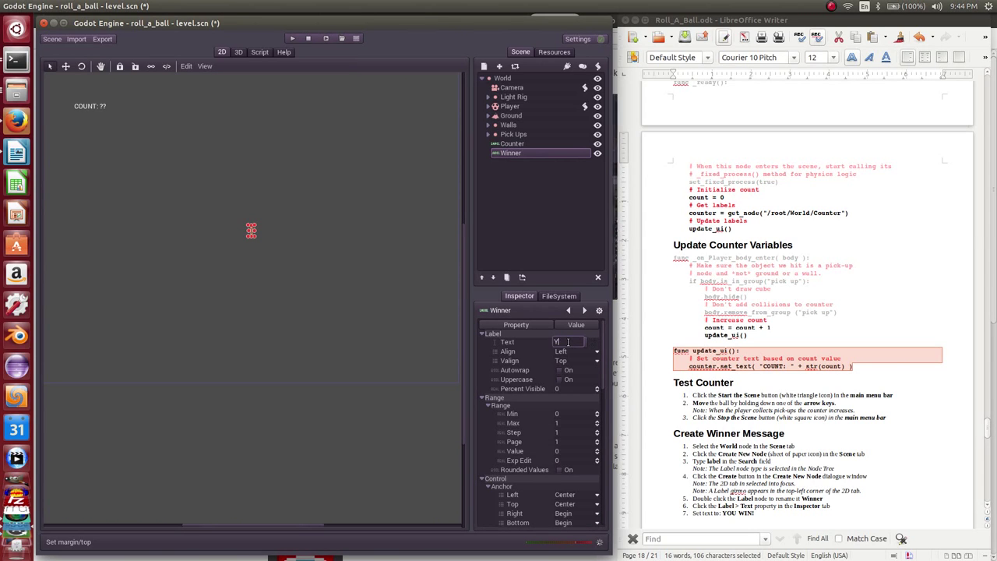
text(YO)
text(N!)
key(Return)
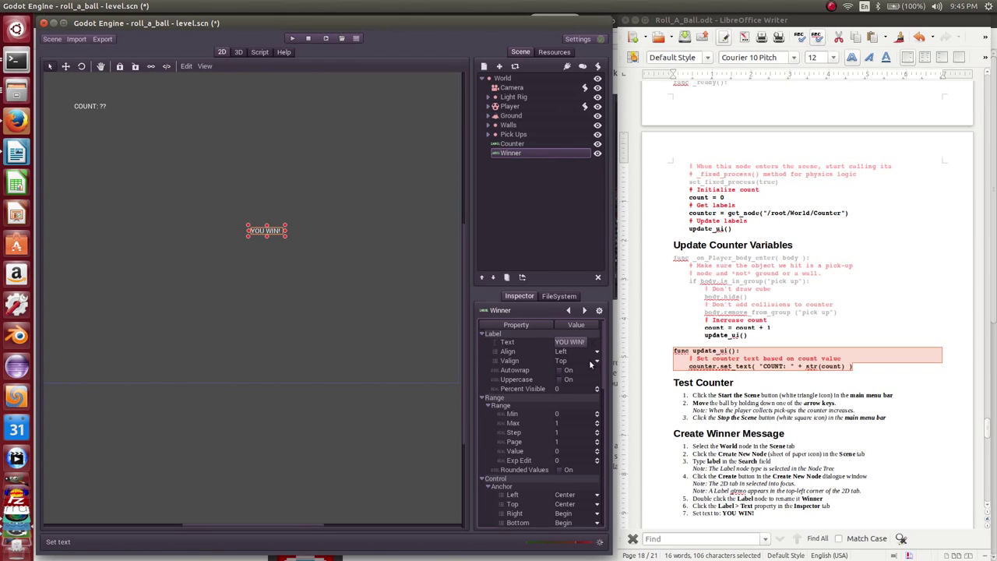
Change the Winner label's left margin to 31 to centre the text
scroll(560, 450, down, 2)
scroll(561, 452, down, 1)
scroll(559, 474, down, 3)
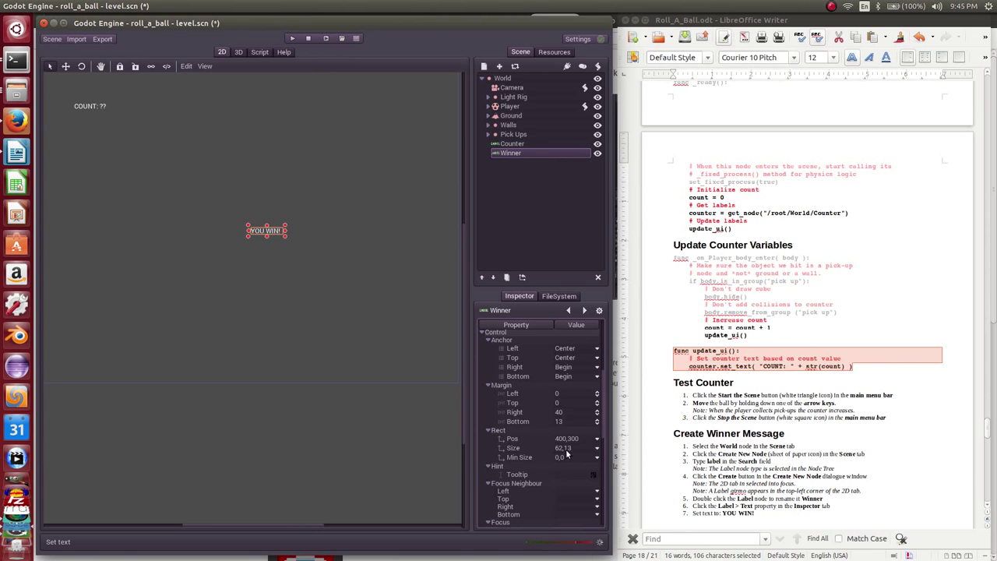
scroll(567, 385, up, 2)
scroll(566, 384, up, 2)
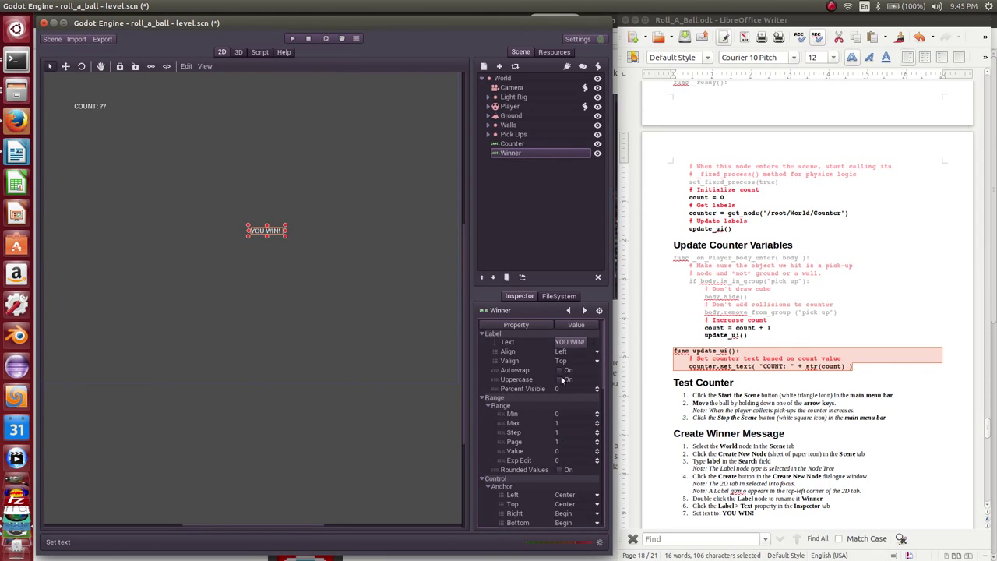
scroll(578, 403, down, 2)
scroll(572, 409, down, 2)
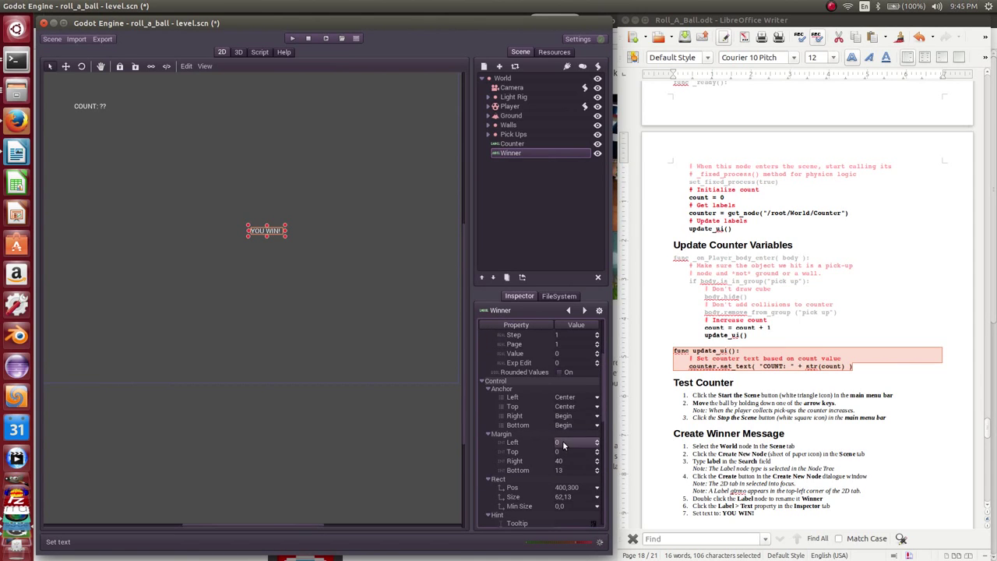
click(563, 445)
text(31)
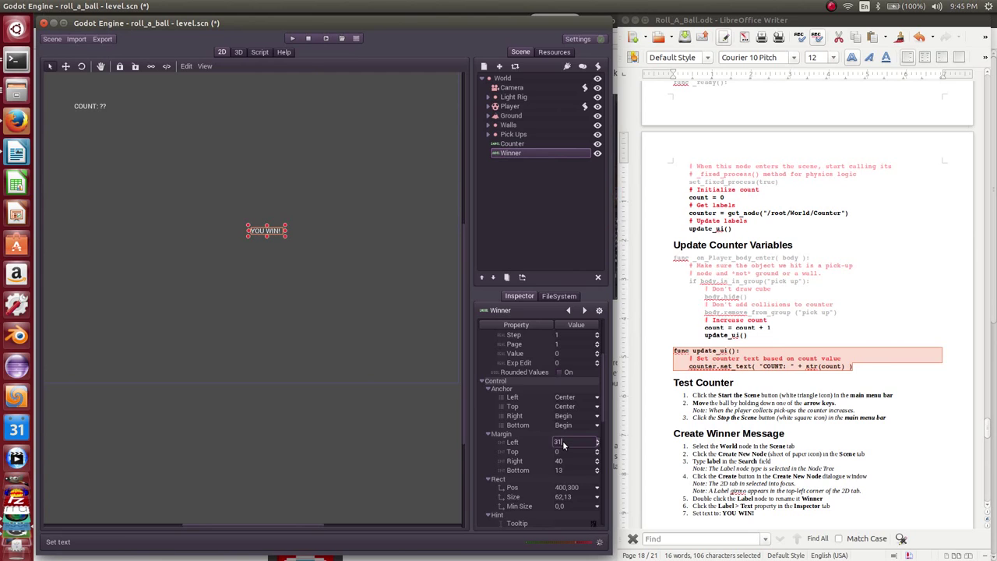
key(Return)
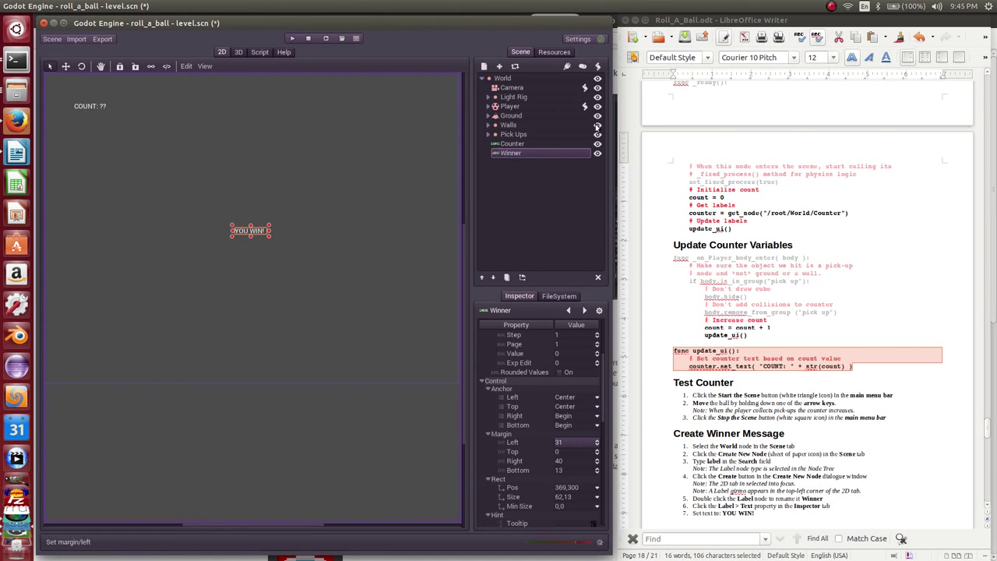
Declare 'var winner' below 'var counter' in player_control.gd
click(585, 107)
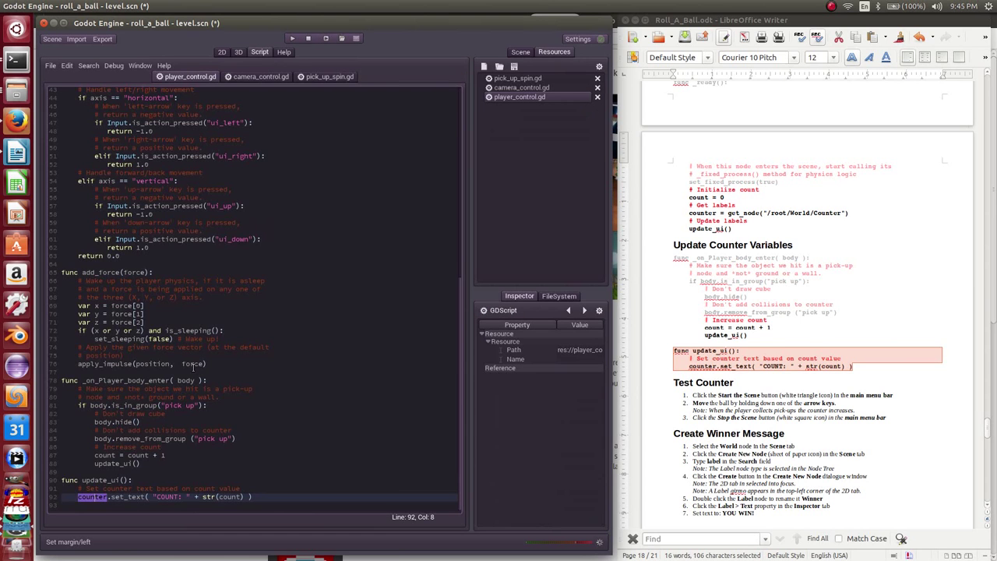
scroll(214, 218, up, 4)
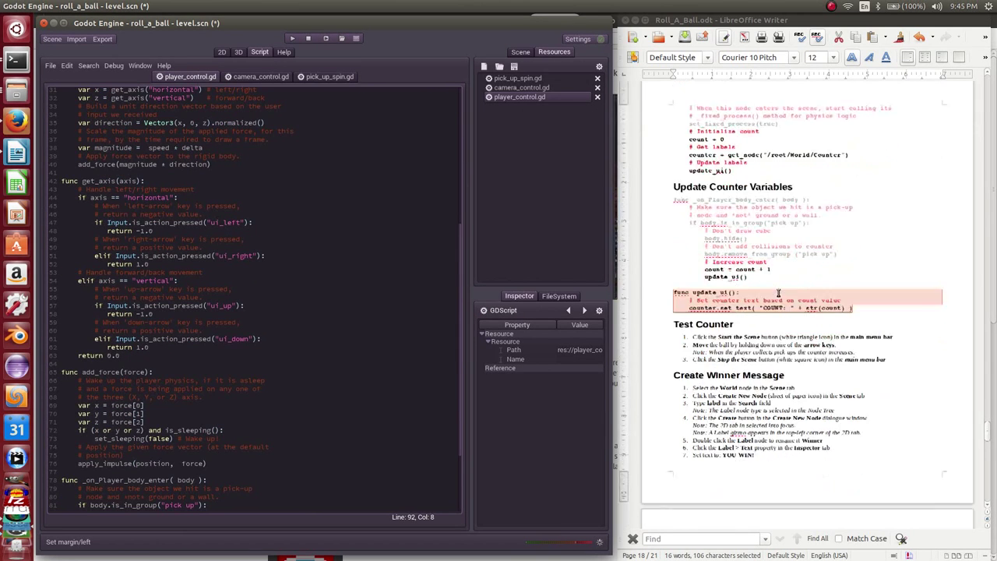
scroll(736, 292, down, 8)
scroll(736, 292, down, 2)
scroll(735, 293, down, 3)
scroll(735, 293, down, 1)
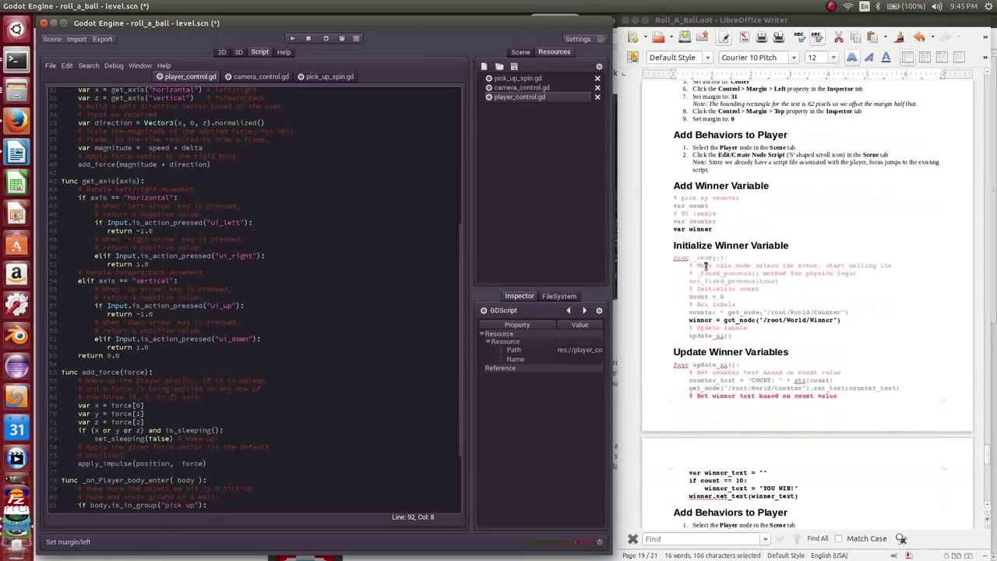
double_click(699, 229)
drag(698, 230, 675, 230)
key(ctrl+c)
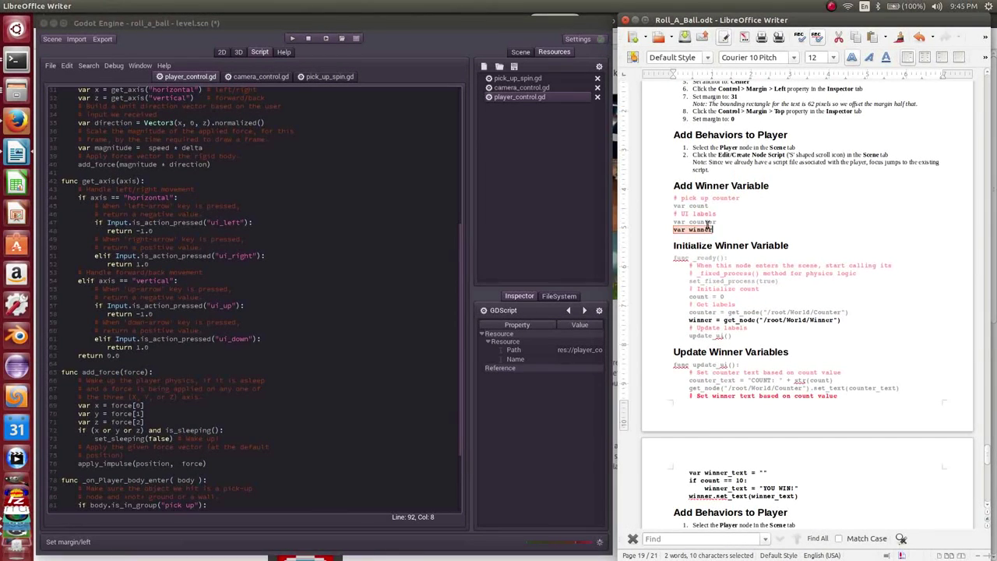
scroll(339, 259, up, 4)
scroll(339, 260, up, 3)
scroll(234, 234, up, 3)
click(104, 181)
key(Return)
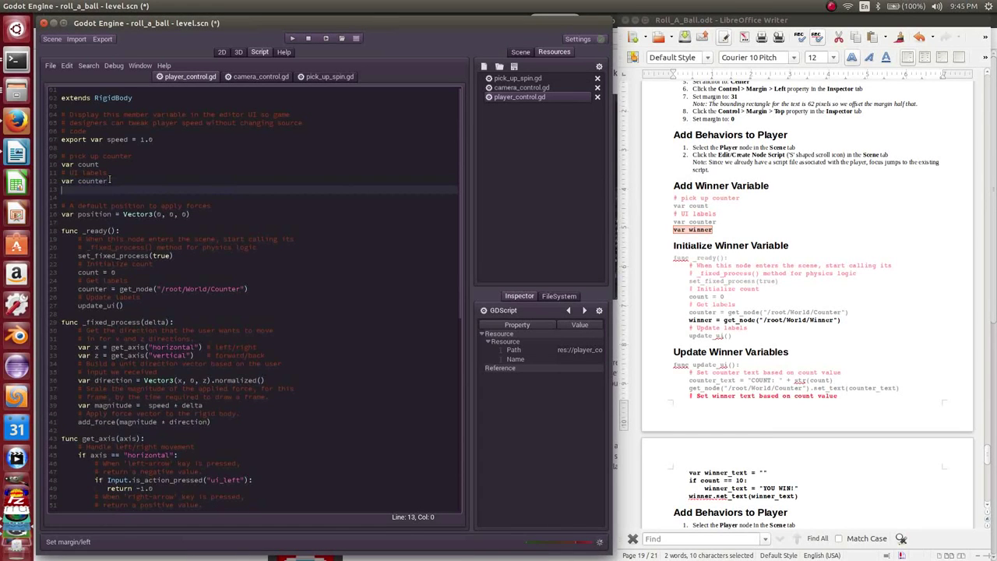
key(ctrl+v)
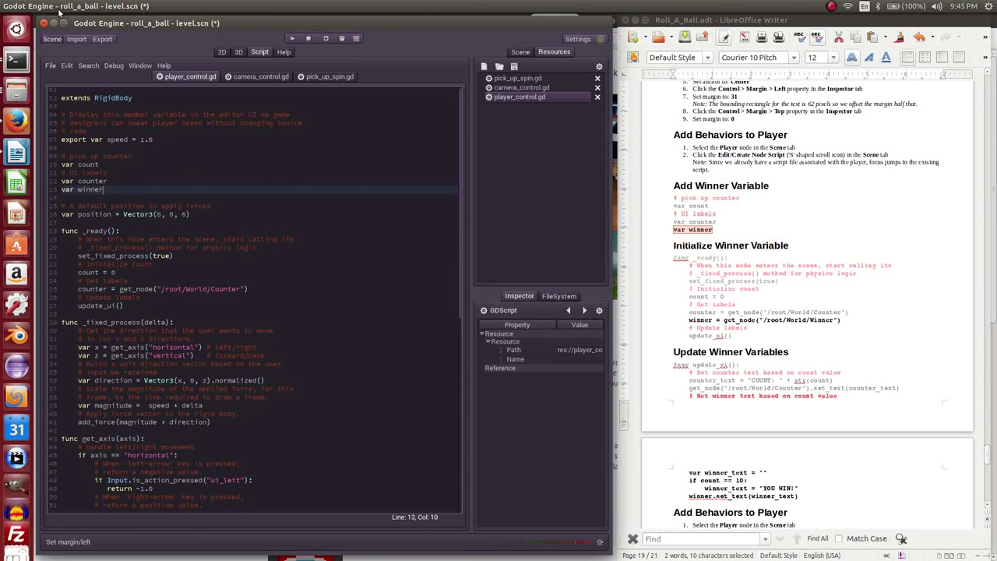
double_click(82, 189)
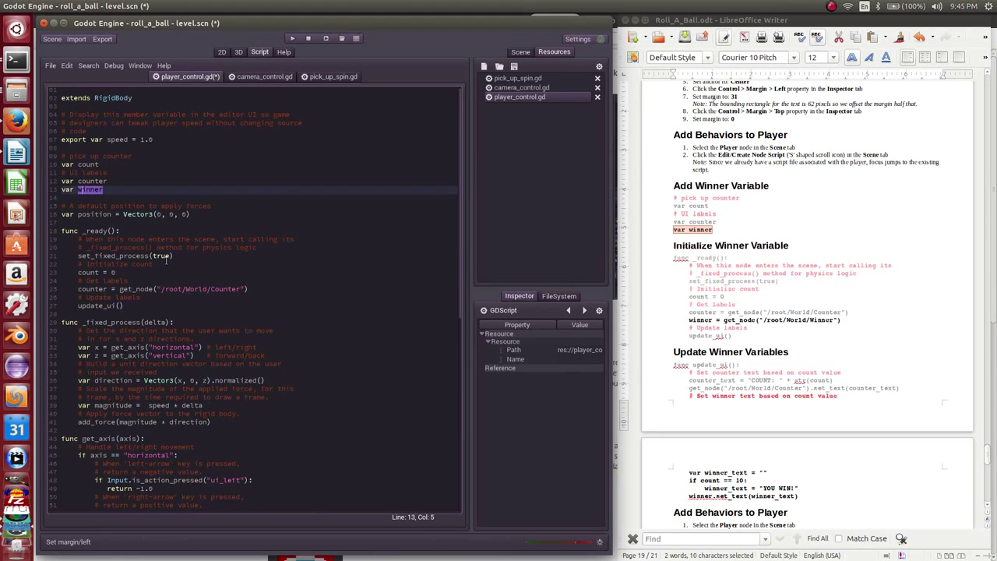
Add winner = get_node("/root/World/Winner") after the counter lookup in _ready()
click(782, 319)
triple_click(775, 319)
key(ctrl+c)
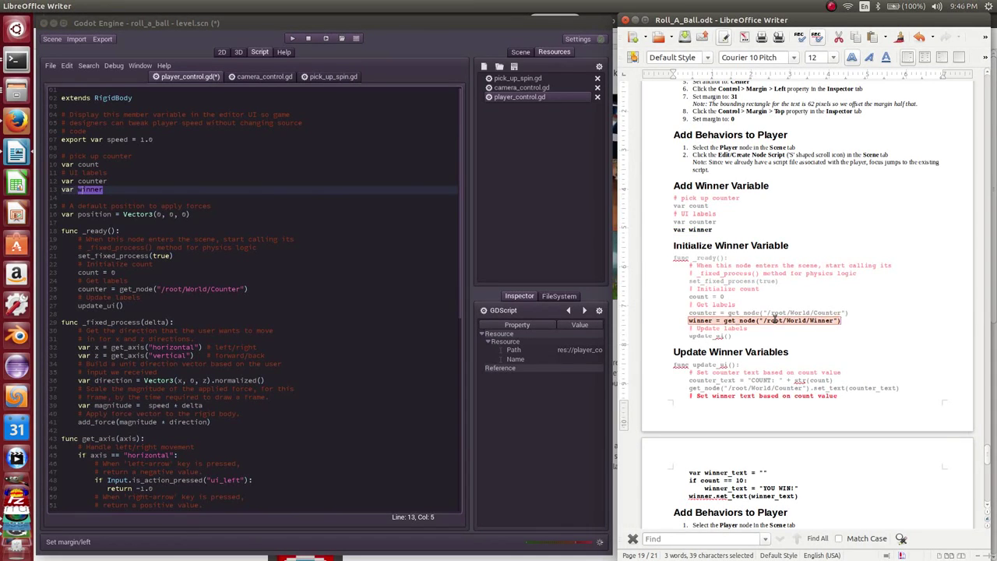
click(258, 289)
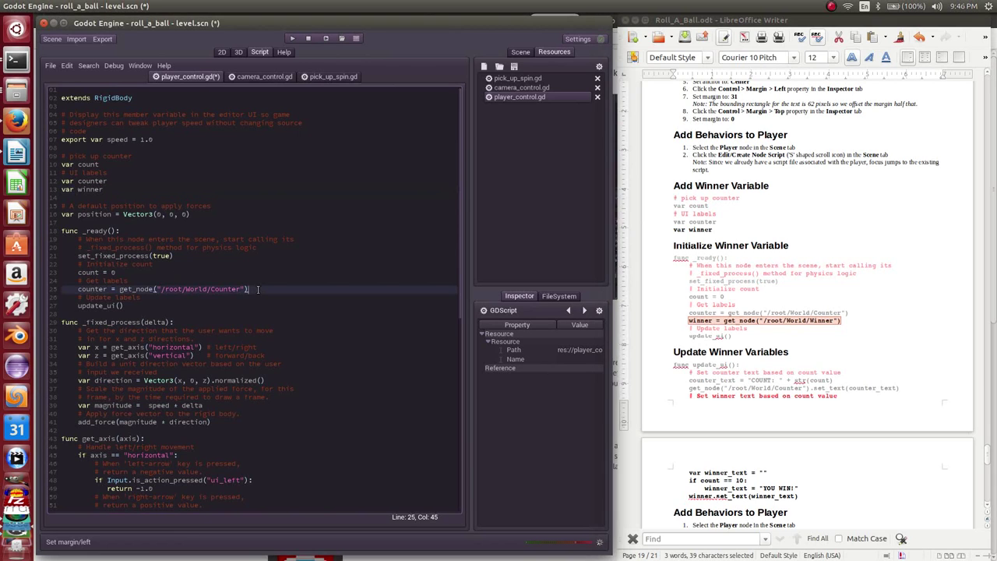
key(Return)
key(ctrl+v)
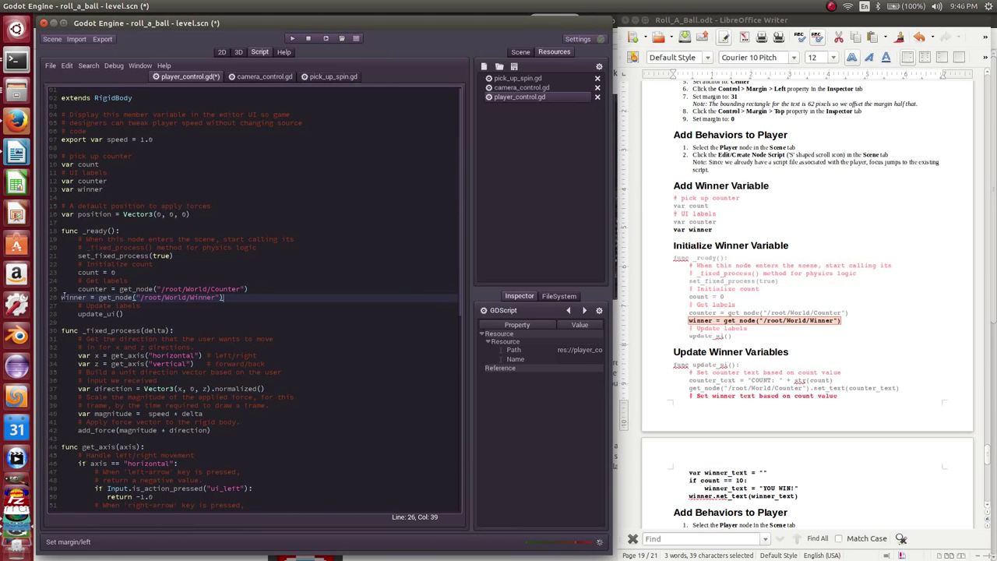
click(61, 297)
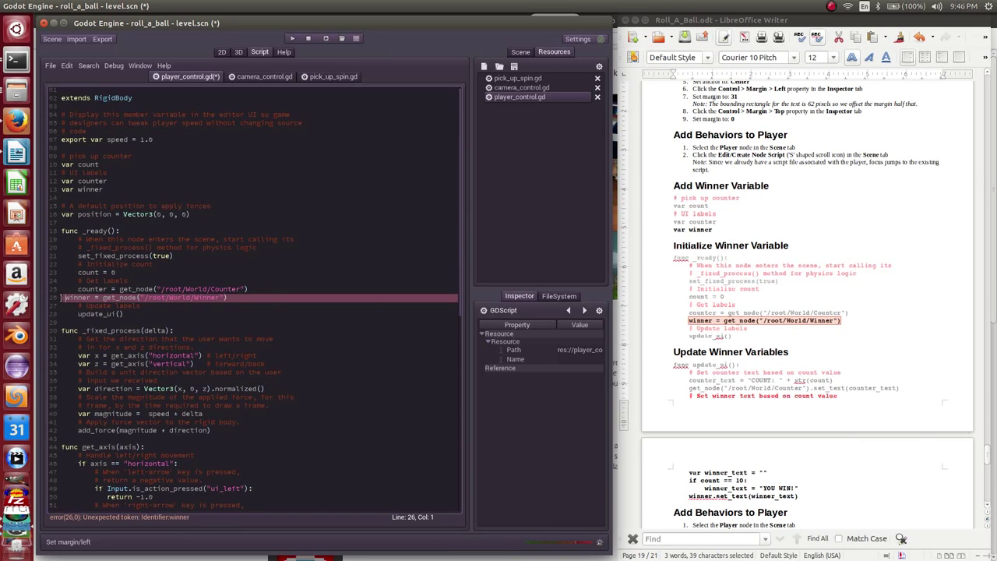
click(179, 297)
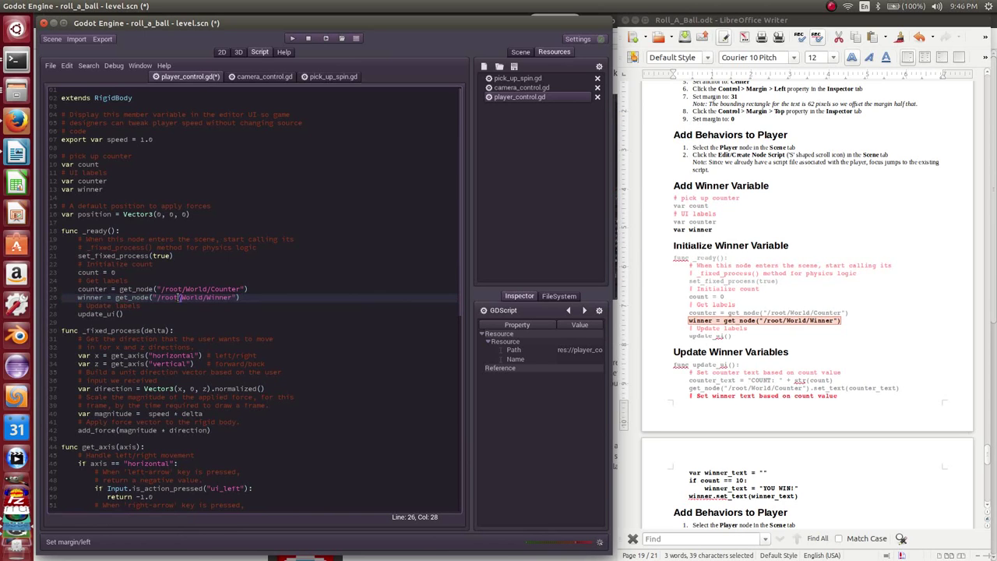
double_click(79, 298)
scroll(167, 366, down, 8)
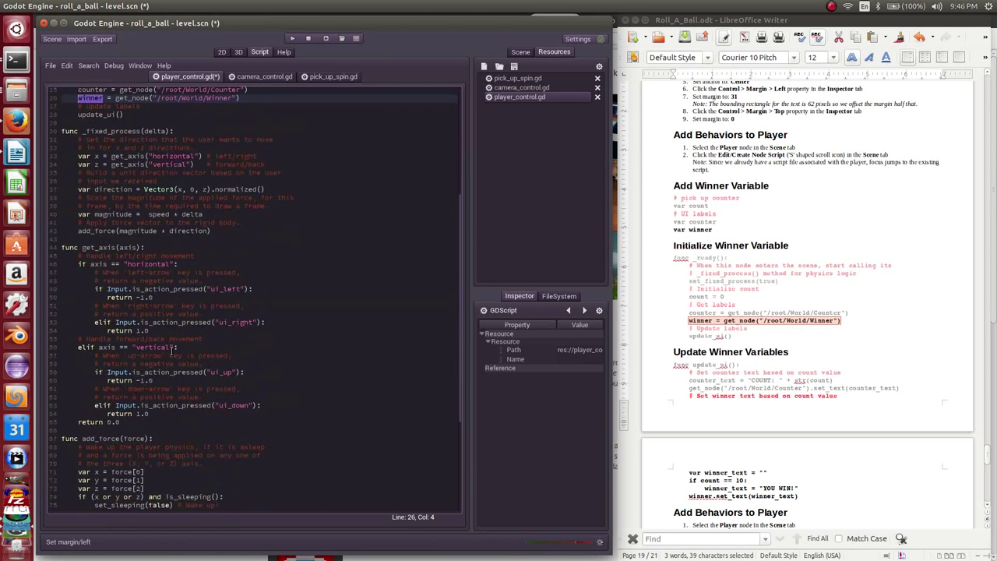
scroll(643, 305, down, 4)
scroll(725, 264, down, 1)
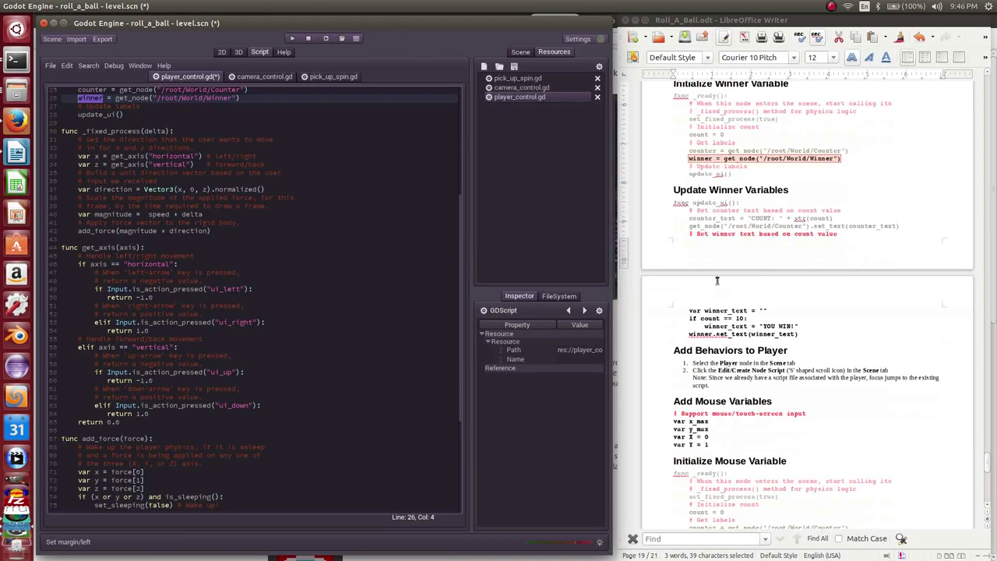
Paste the tutorial's winner_text block, showing YOU WIN! at count 10, at the end of update_ui()
drag(801, 338, 689, 236)
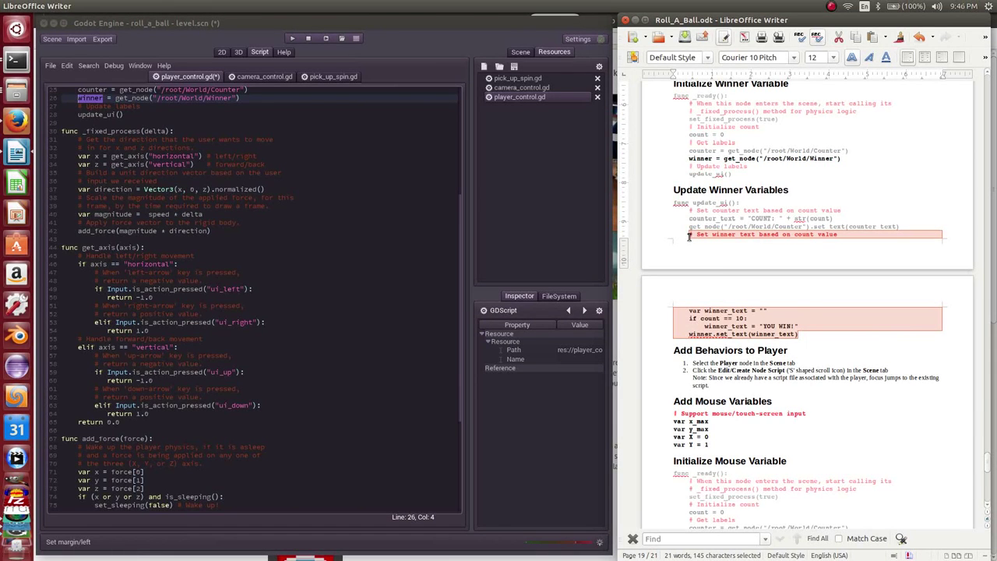
click(800, 334)
drag(800, 334, 671, 235)
key(ctrl+c)
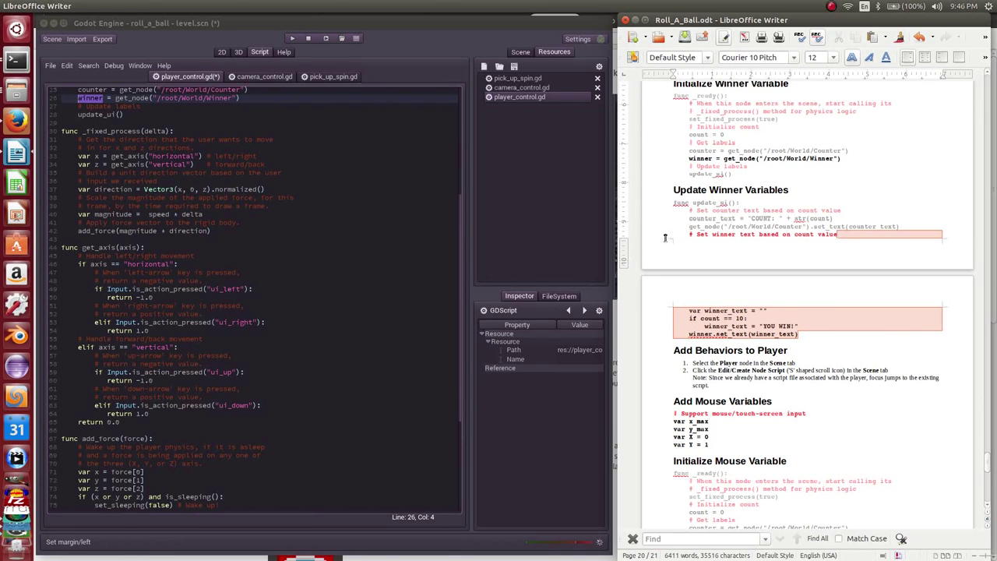
scroll(205, 365, down, 3)
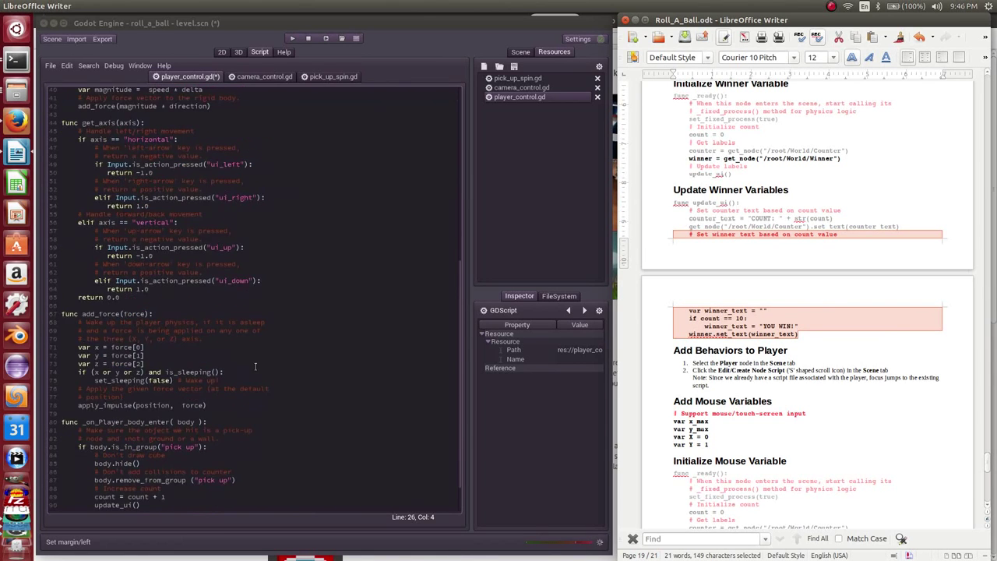
scroll(205, 365, down, 4)
click(268, 497)
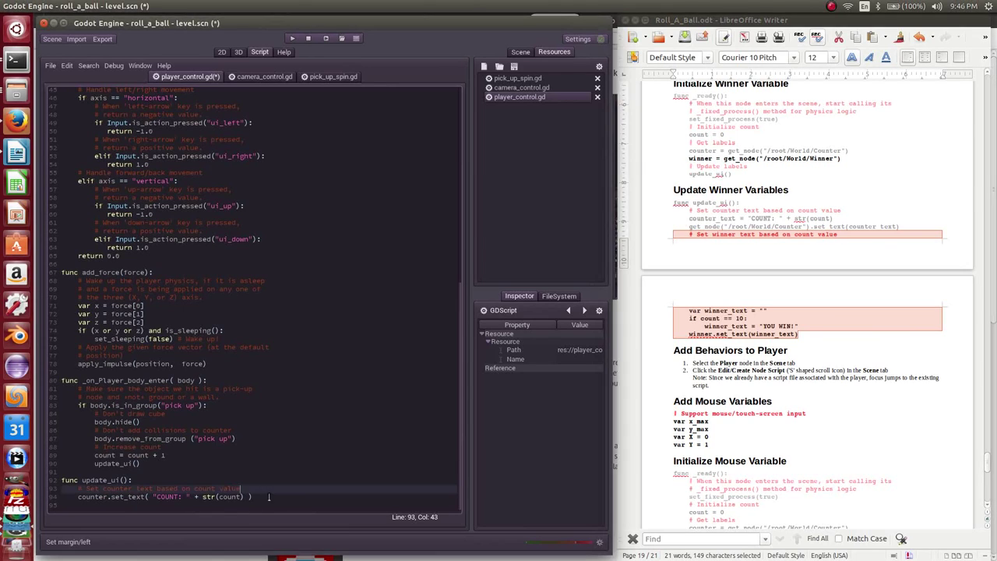
key(Return)
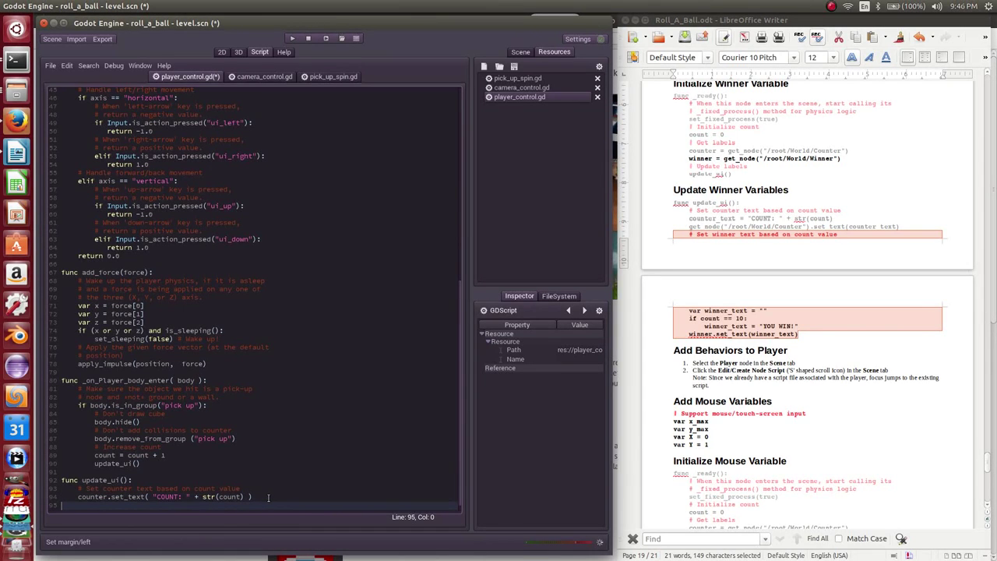
key(ctrl+v)
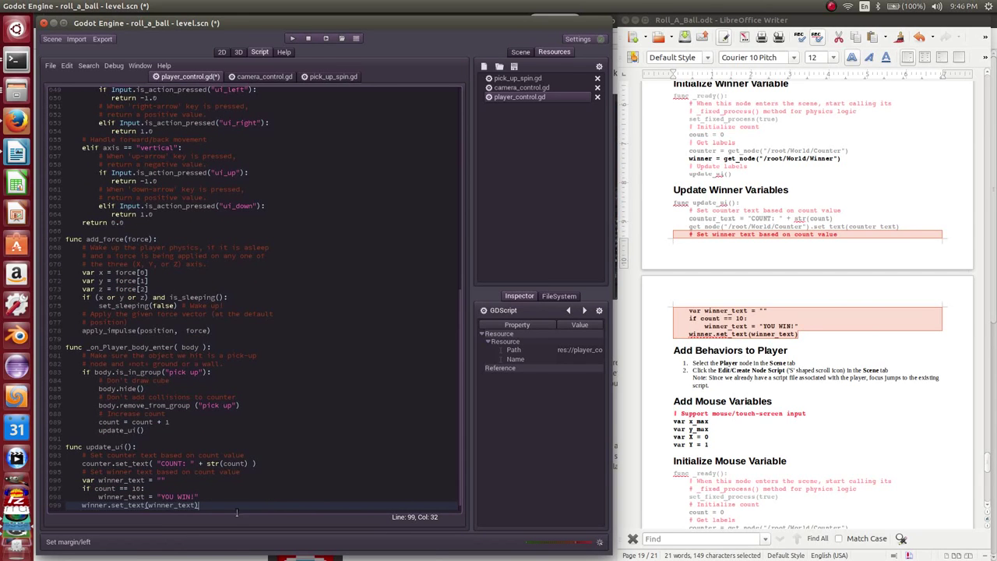
scroll(117, 470, down, 1)
triple_click(115, 472)
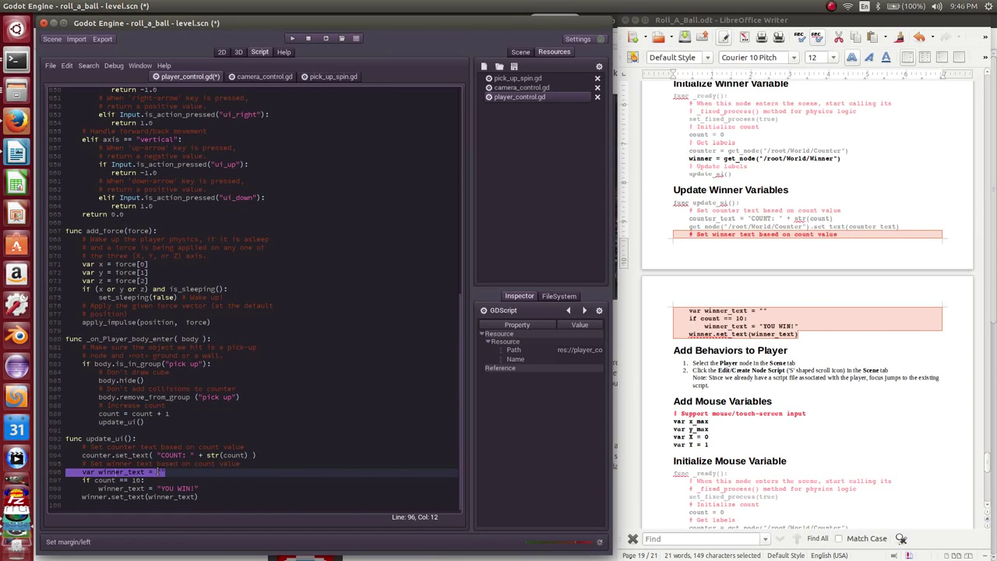
double_click(98, 481)
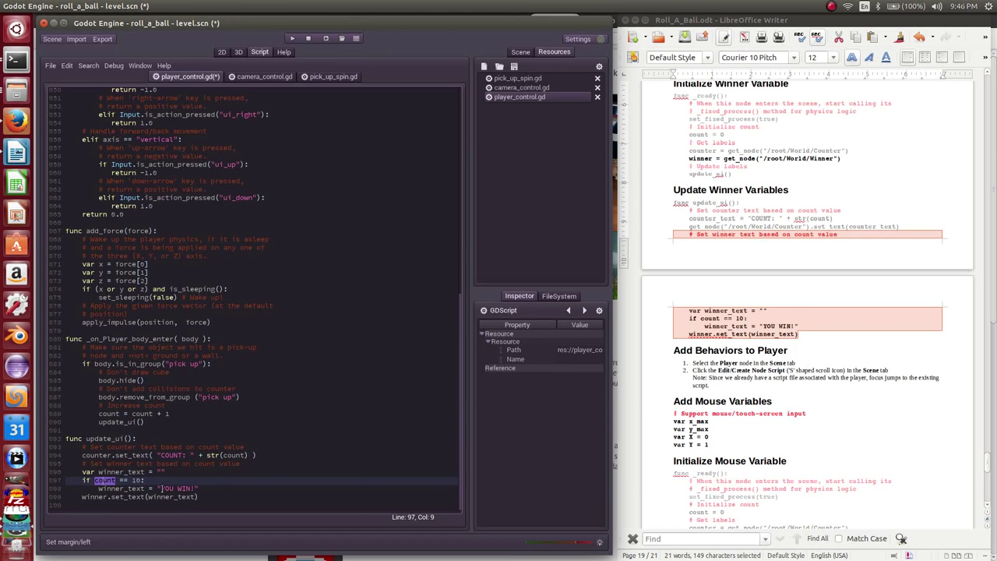
drag(162, 488, 197, 488)
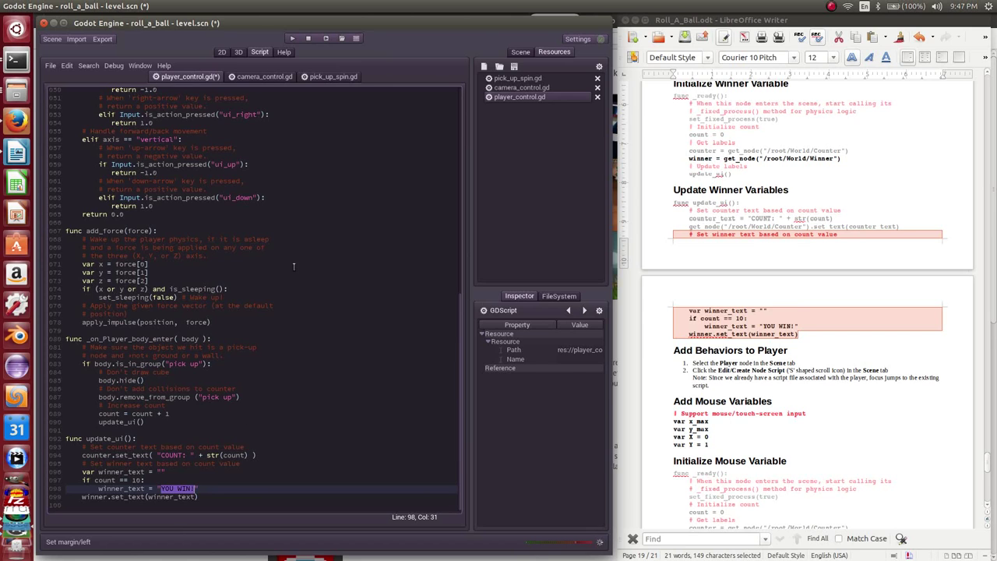
Play the game and roll the ball over all ten pickups until COUNT: 10 and YOU WIN! appear
click(293, 39)
drag(647, 252, 234, 126)
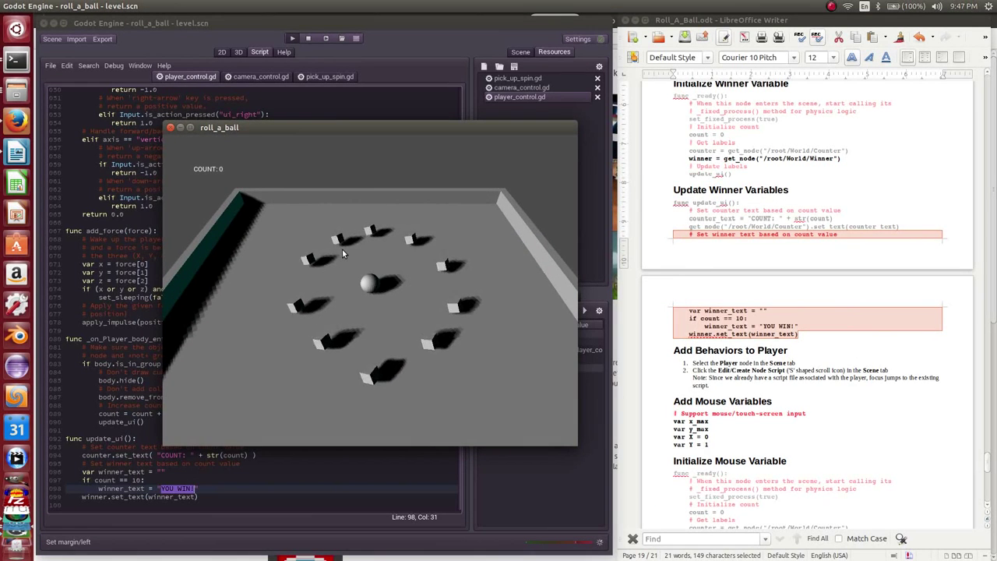
key(Left)
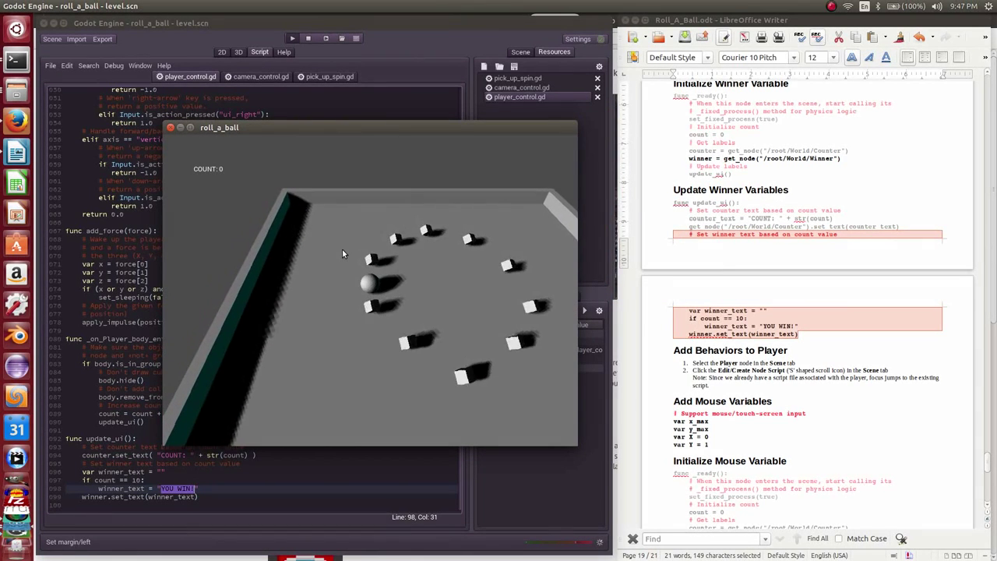
key(Up)
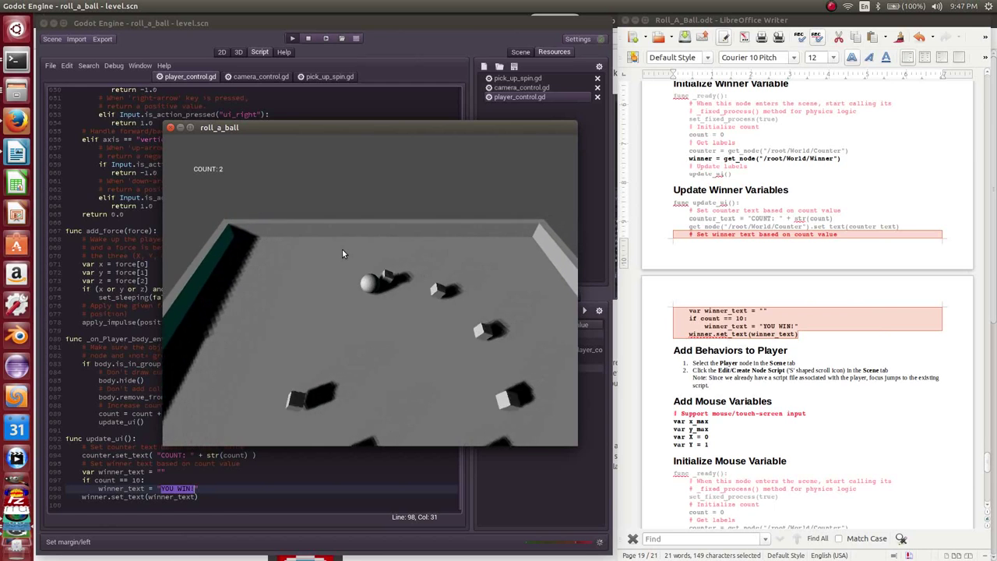
key(Right)
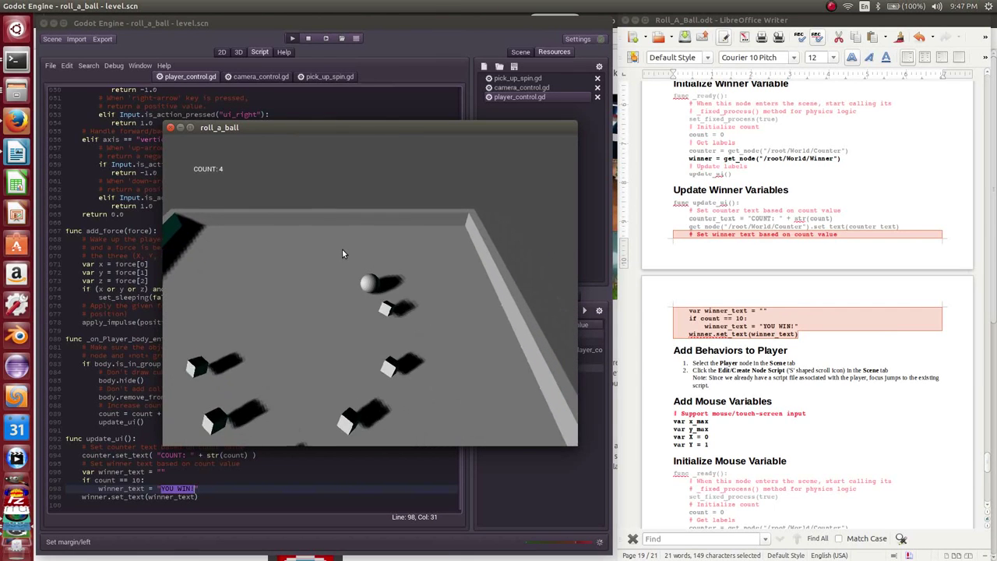
key(Down)
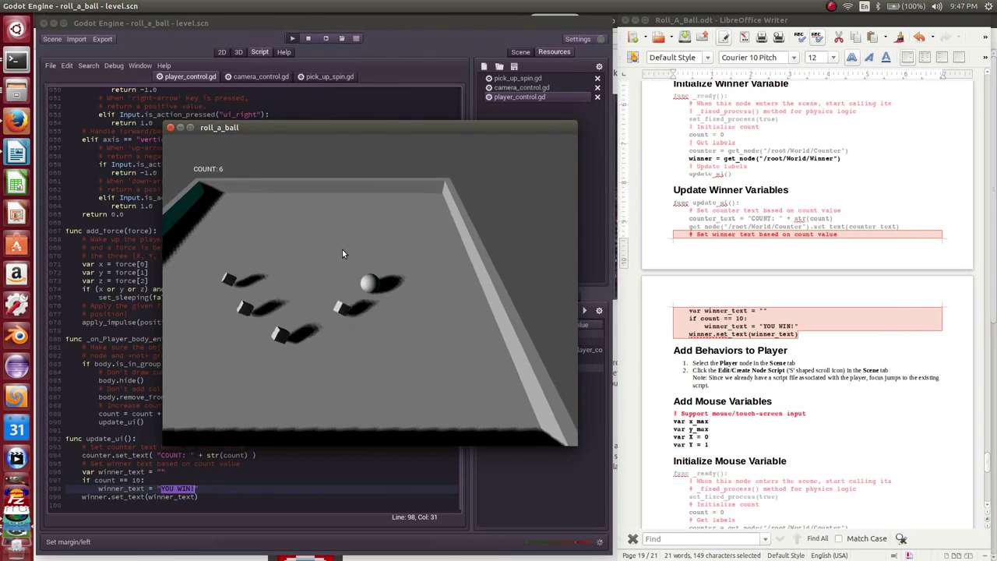
key(Left)
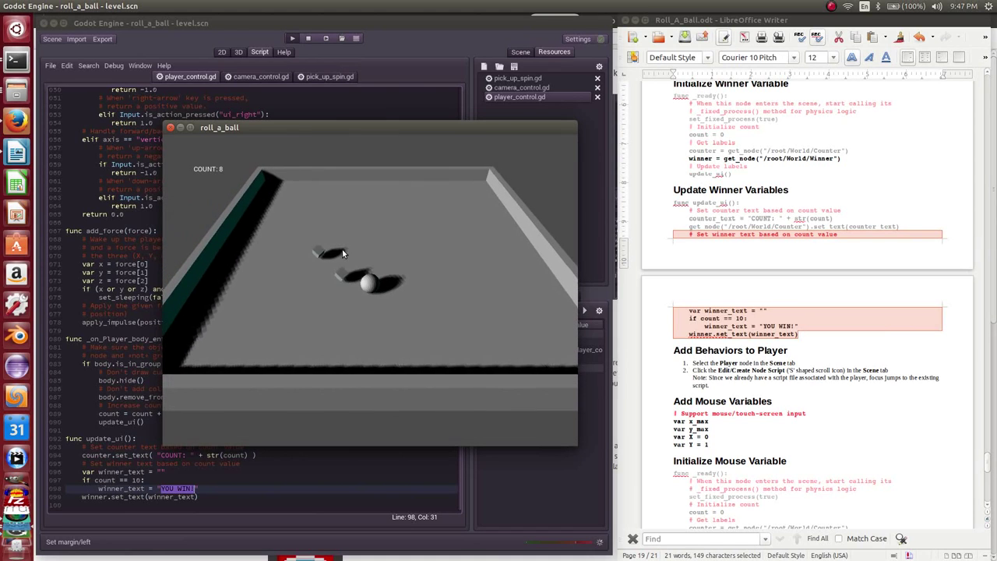
key(Up)
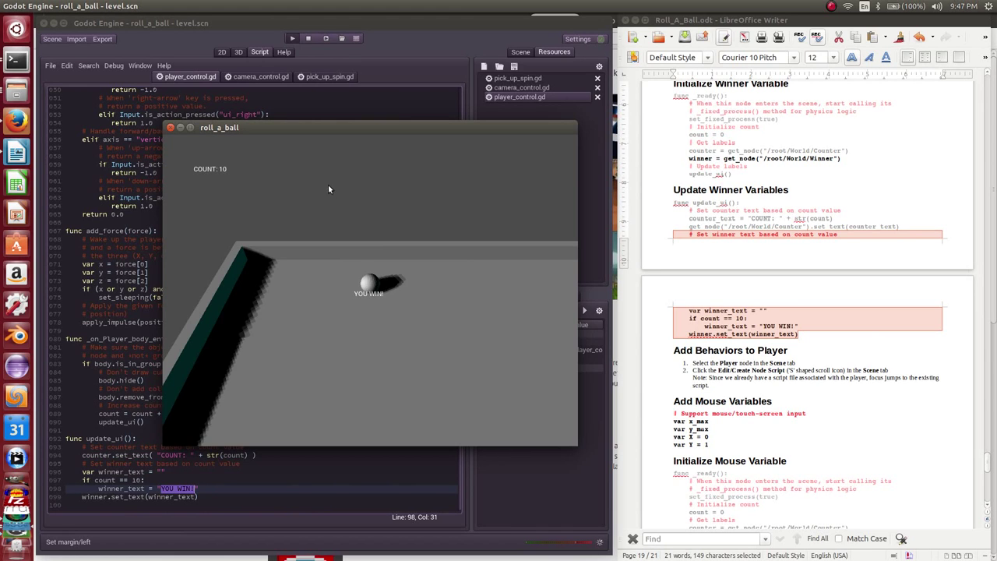
drag(326, 128, 316, 145)
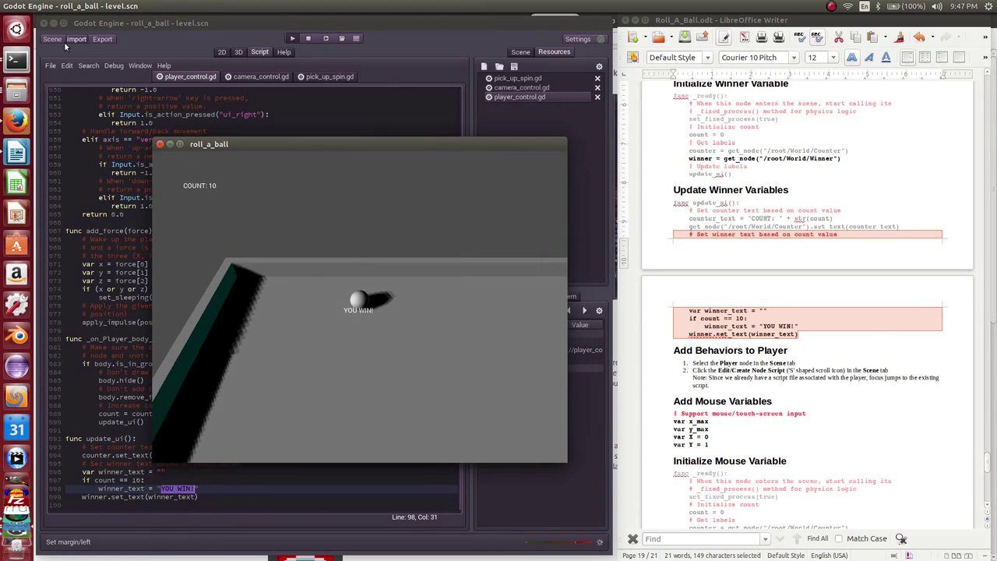